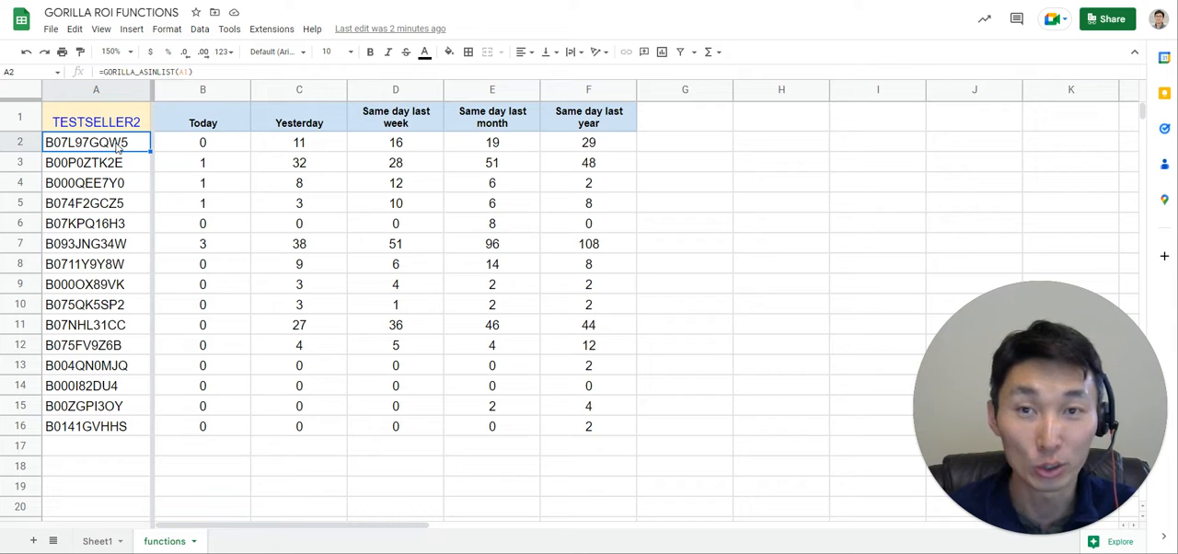
# Review the commands offered by the Amazon Seller Central Connector - Gorilla ROI add-on.
pyautogui.click(274, 32)
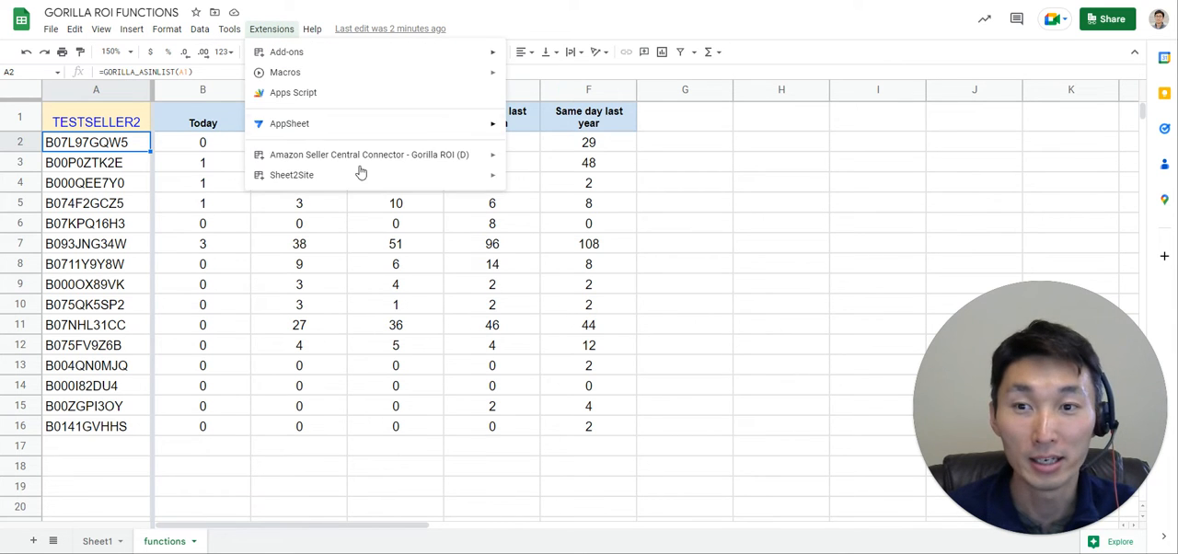
pyautogui.moveTo(414, 158)
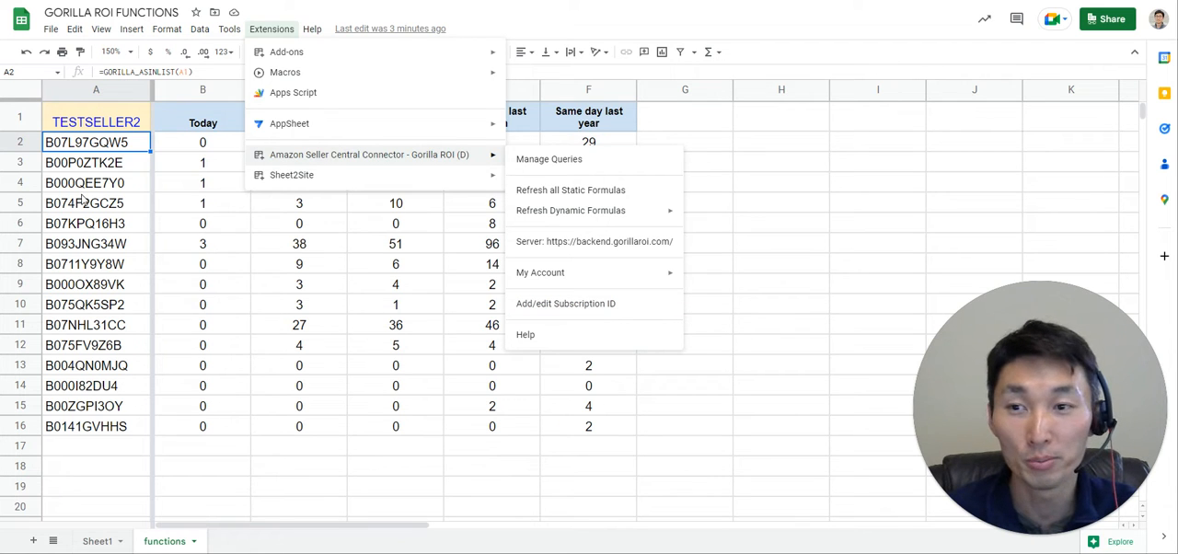
pyautogui.click(80, 156)
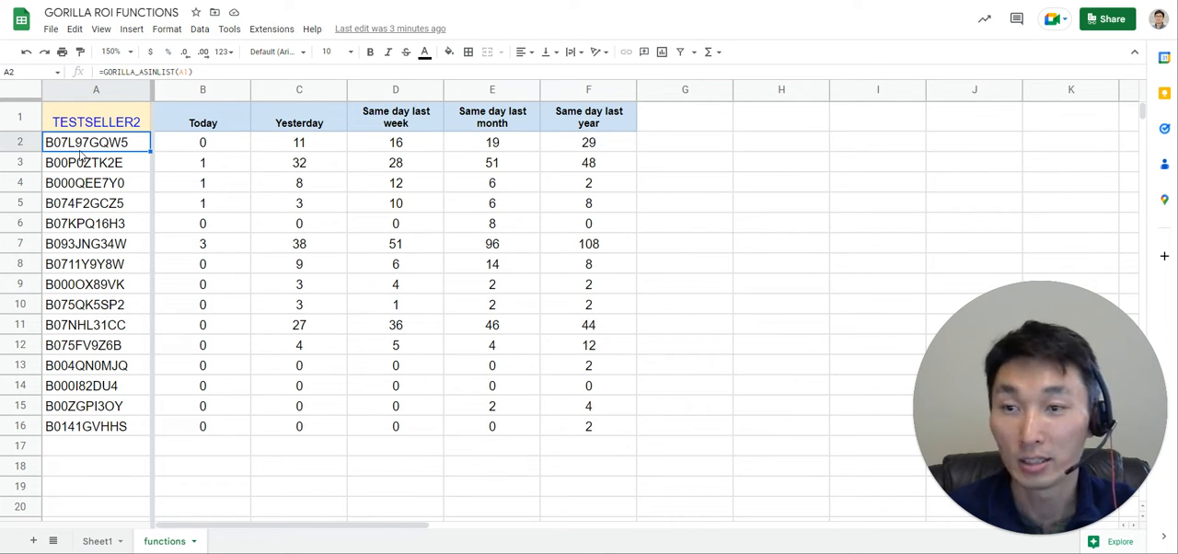
# Inspect the seller ID in A1 and the GORILLA_ASINLIST formula in A2 that references it.
pyautogui.click(103, 129)
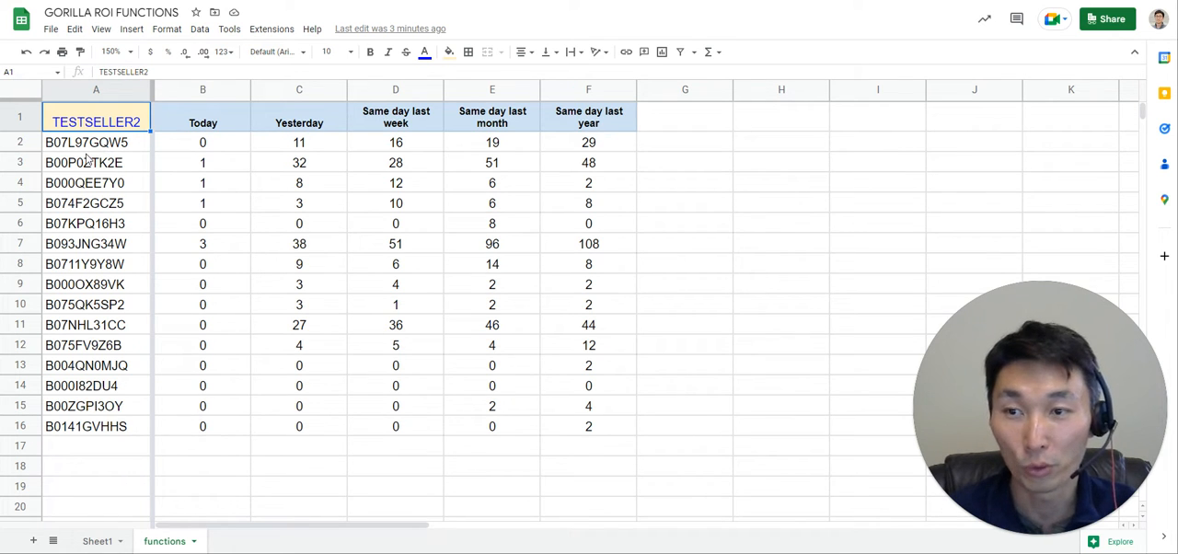
pyautogui.click(134, 165)
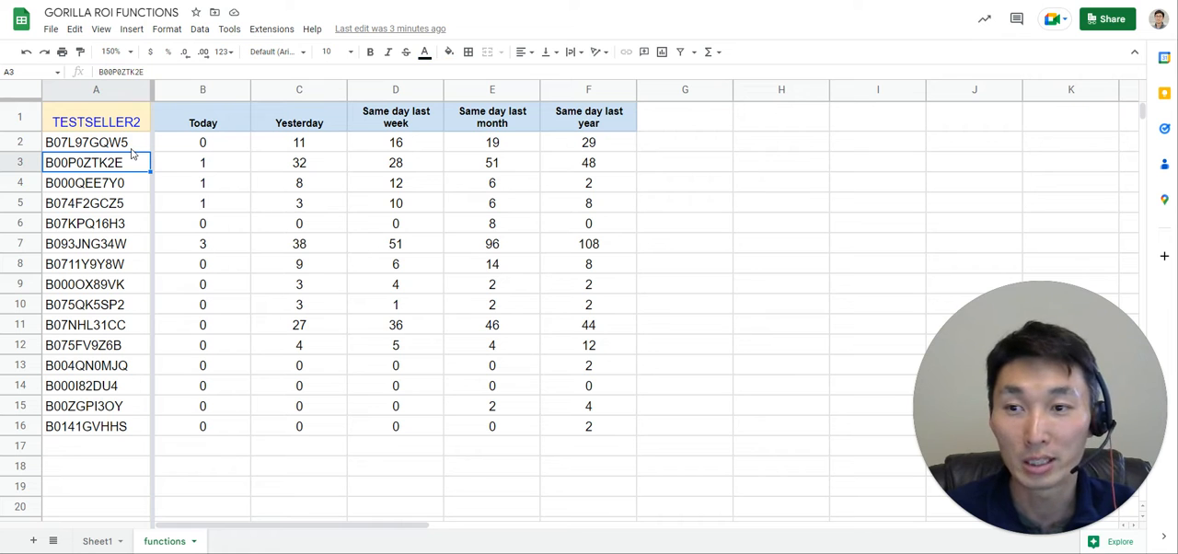
pyautogui.click(132, 147)
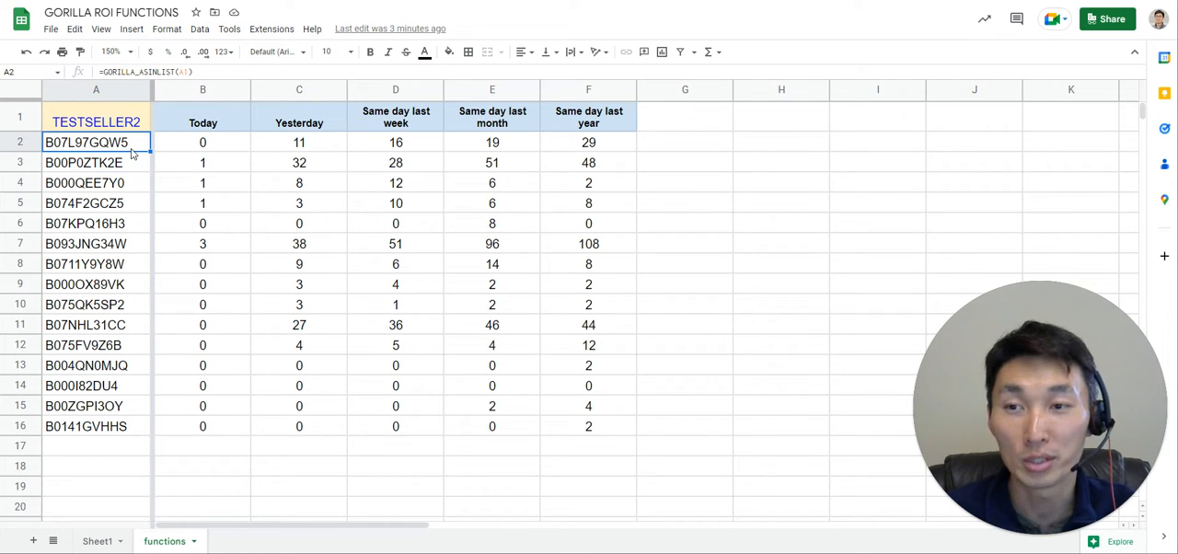
pyautogui.doubleClick(132, 147)
pyautogui.press('Escape')
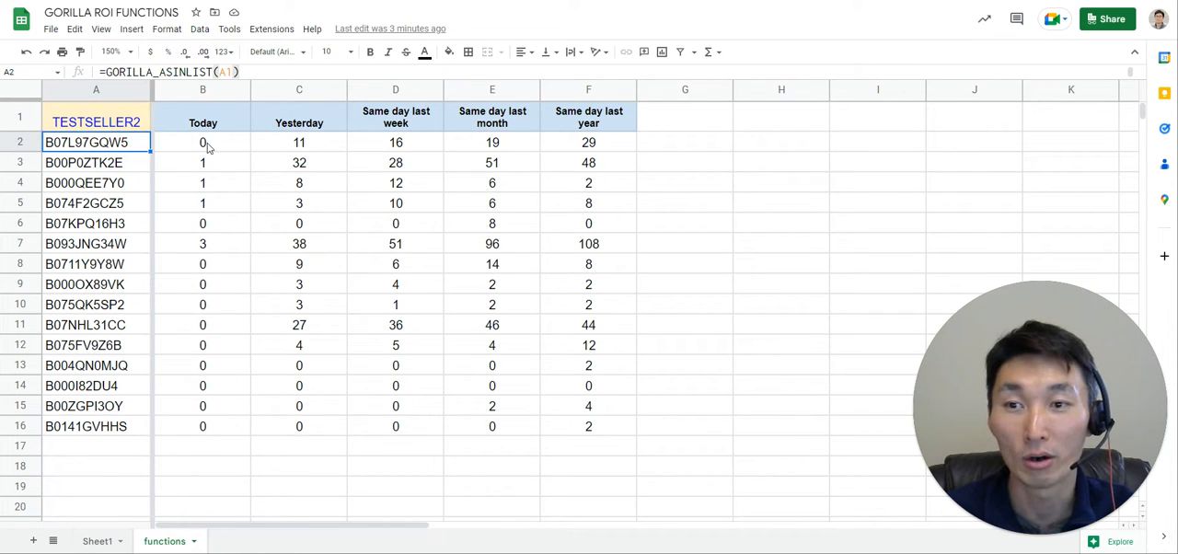
# Inspect the arguments of the GORILLA_ORDERSCOUNT formula in B2 without changing them.
pyautogui.click(208, 147)
pyautogui.press('F2')
pyautogui.moveTo(325, 141); pyautogui.dragTo(336, 140)
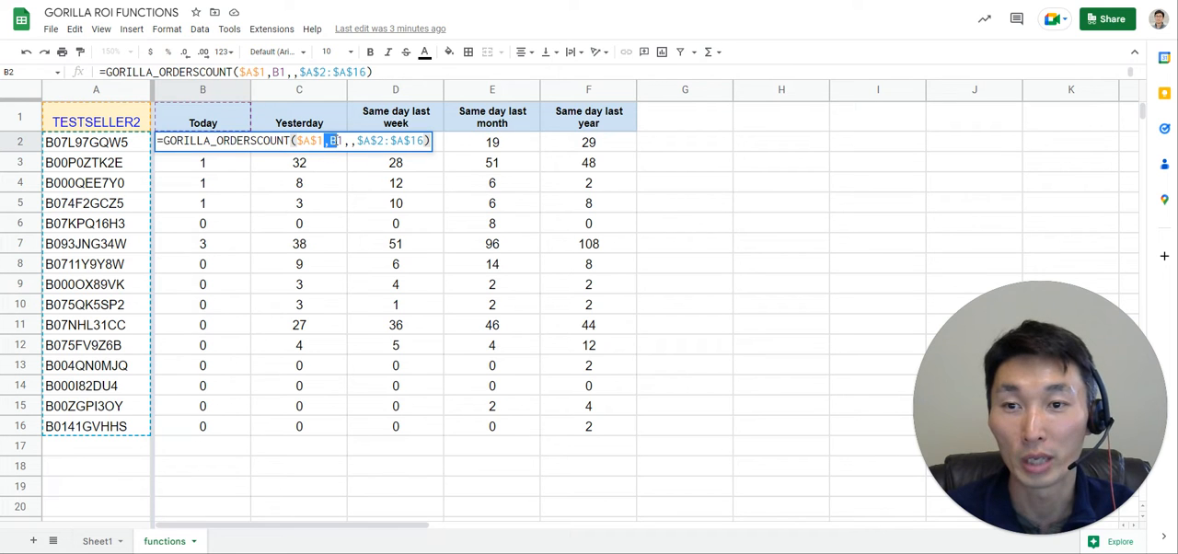
pyautogui.press('Escape')
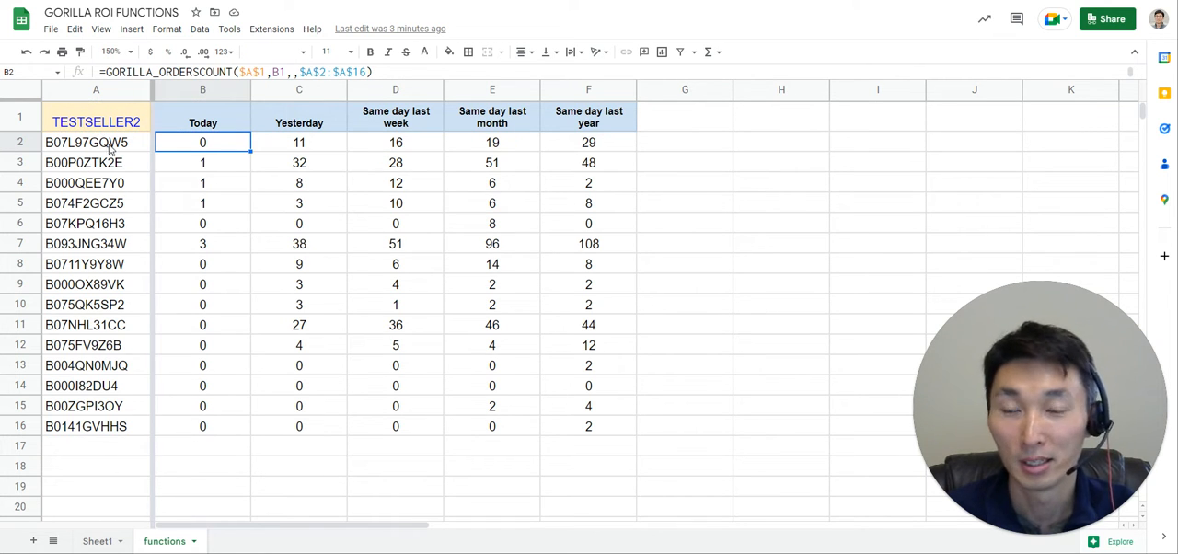
# Examine the table's layout: the ASINs in column A, the order counts beside them, and the period headers in row 1.
pyautogui.moveTo(111, 146); pyautogui.dragTo(605, 162)
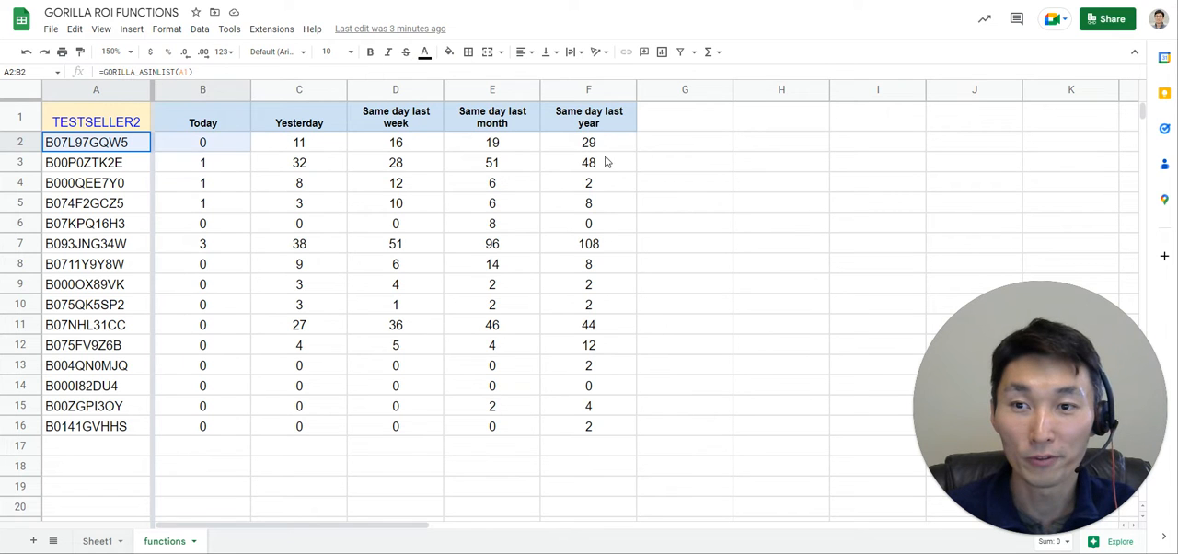
pyautogui.click(549, 230)
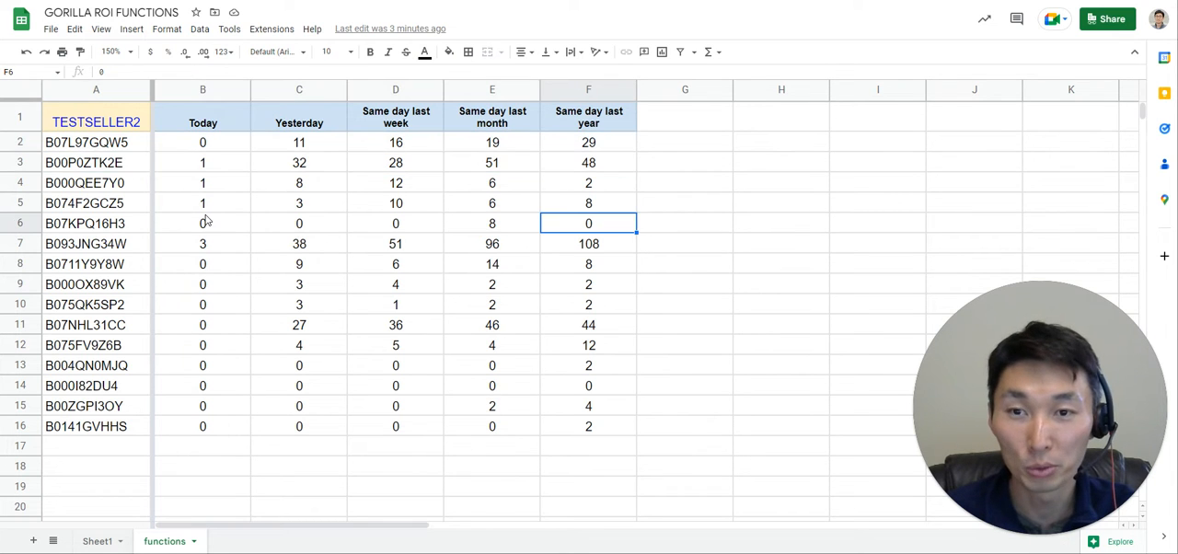
pyautogui.click(90, 148)
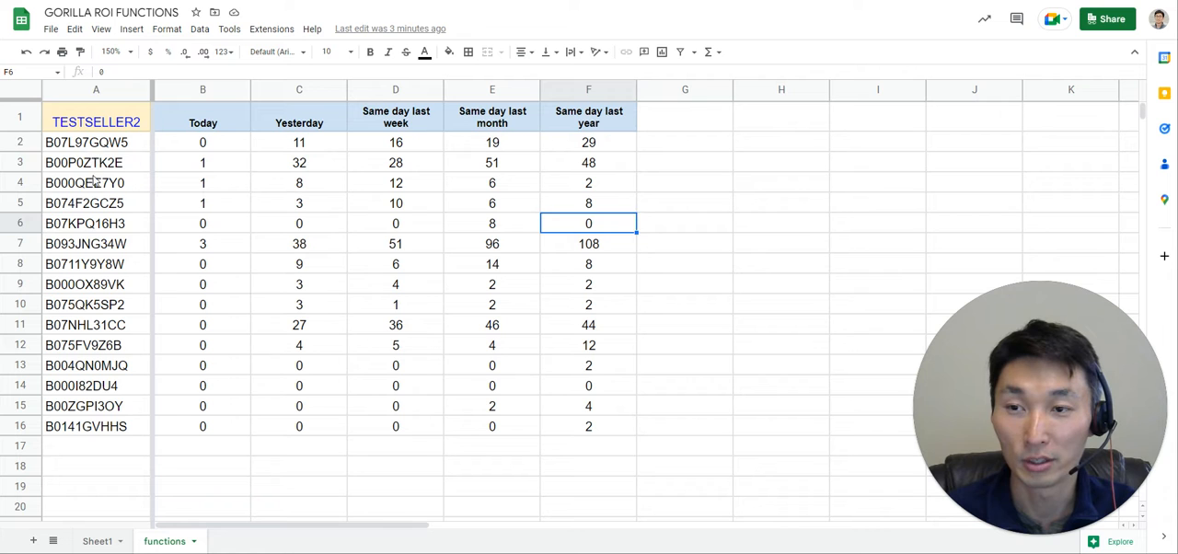
pyautogui.hotkey('ctrl', 'shift', 'Down')
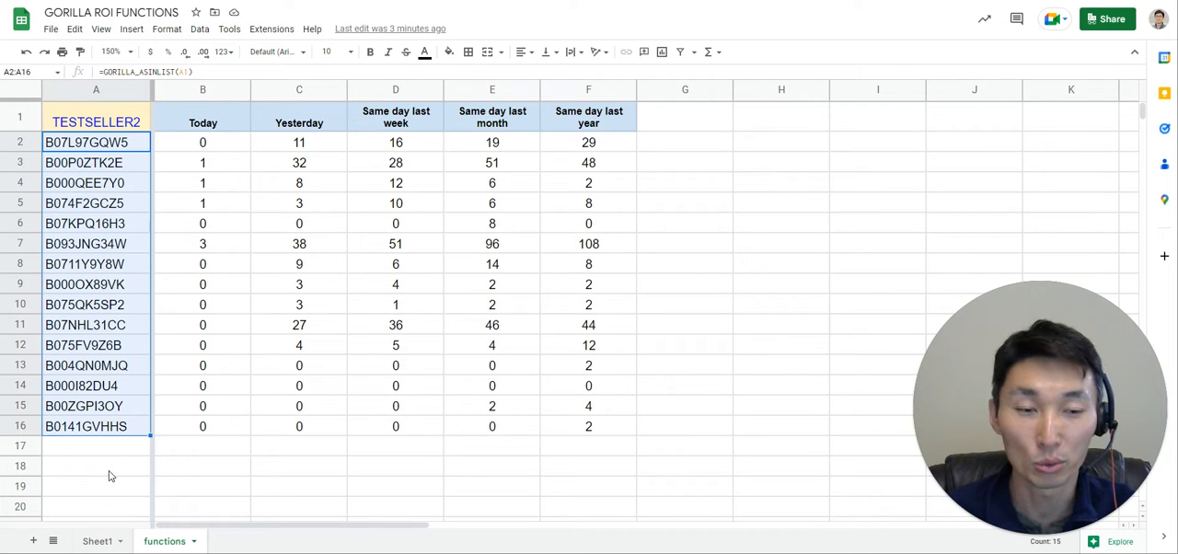
pyautogui.click(202, 145)
pyautogui.keyDown('shift'); pyautogui.click(572, 451); pyautogui.keyUp('shift')
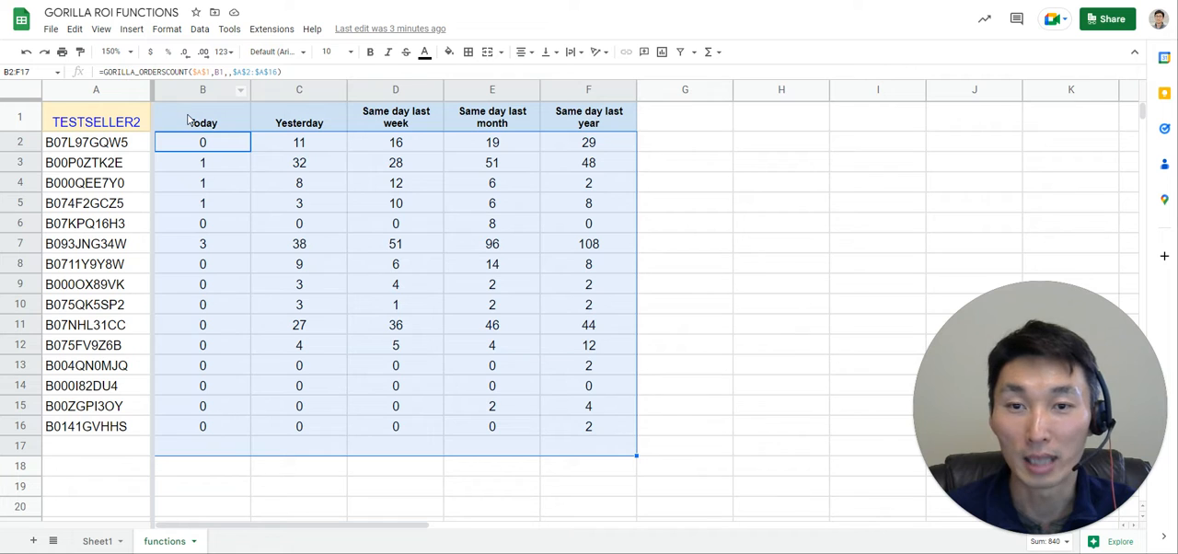
pyautogui.click(189, 119)
pyautogui.hotkey('shift', 'Right')
pyautogui.hotkey('shift', 'Right')
pyautogui.hotkey('shift', 'Right')
pyautogui.hotkey('shift', 'Right')
pyautogui.hotkey('shift', 'Right')
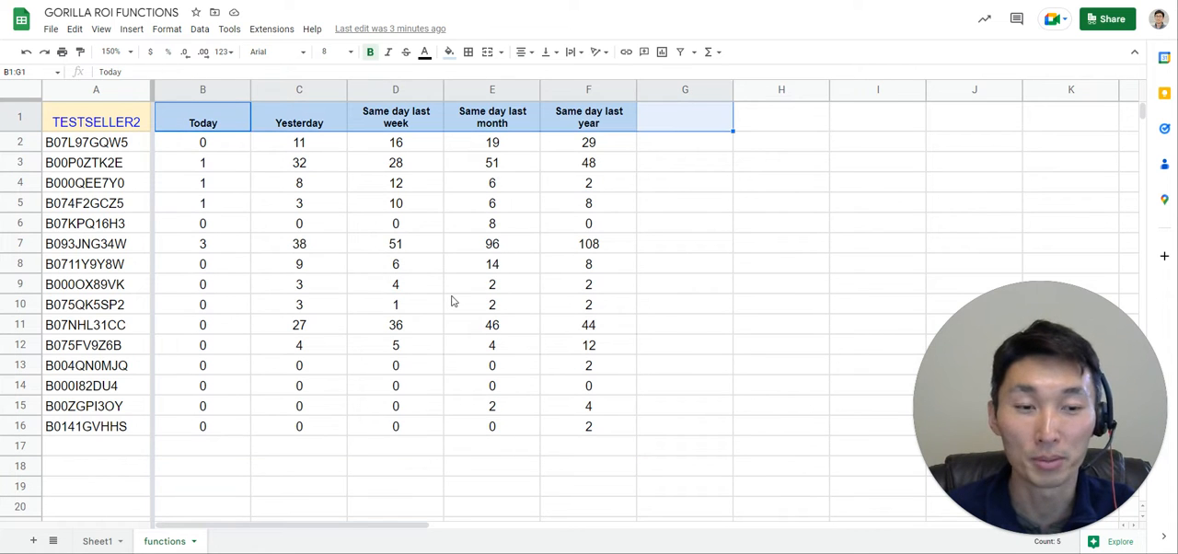
pyautogui.click(451, 303)
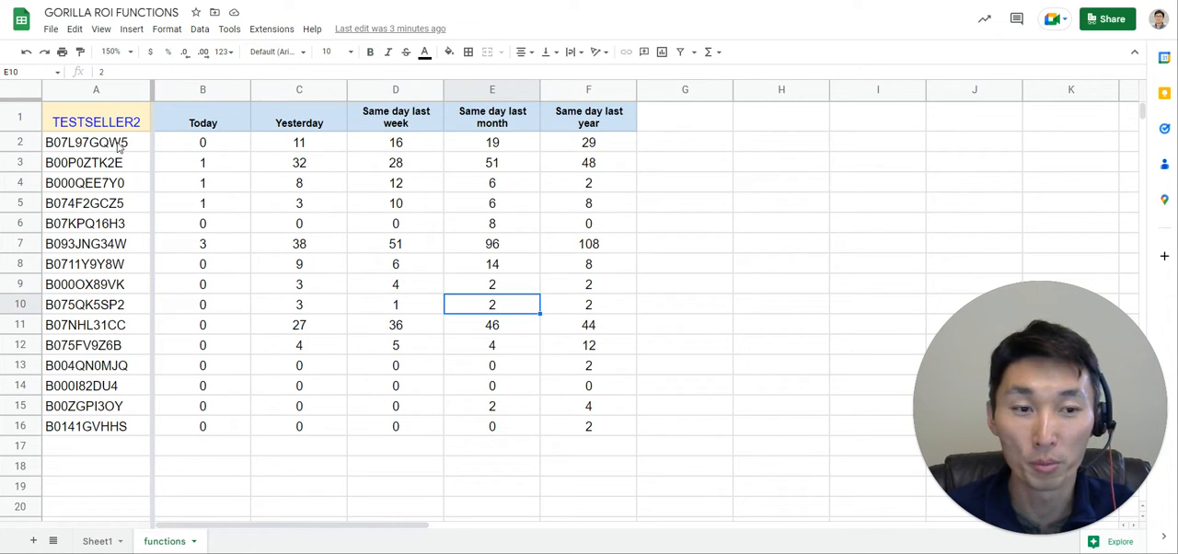
# Recheck the ASIN list formula in A2 and the range of ASINs it fills below.
pyautogui.click(118, 147)
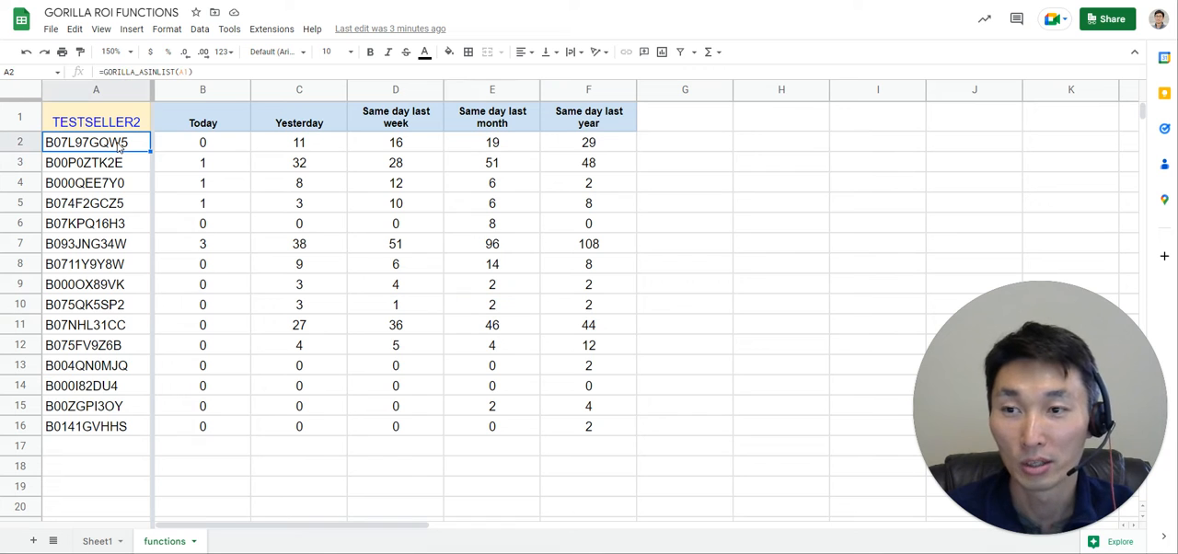
pyautogui.doubleClick(117, 144)
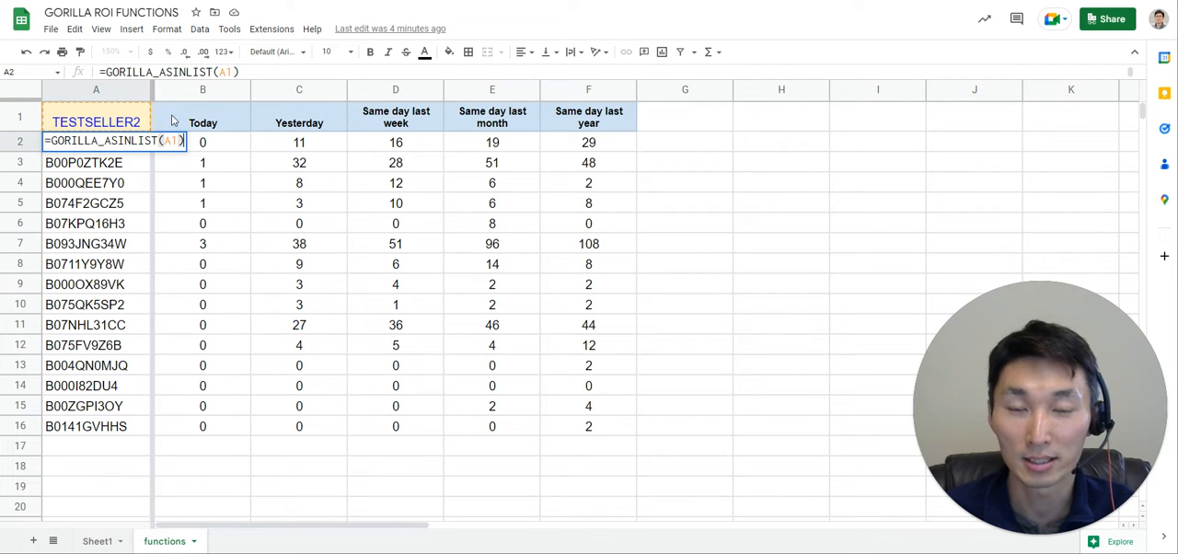
pyautogui.press('Escape')
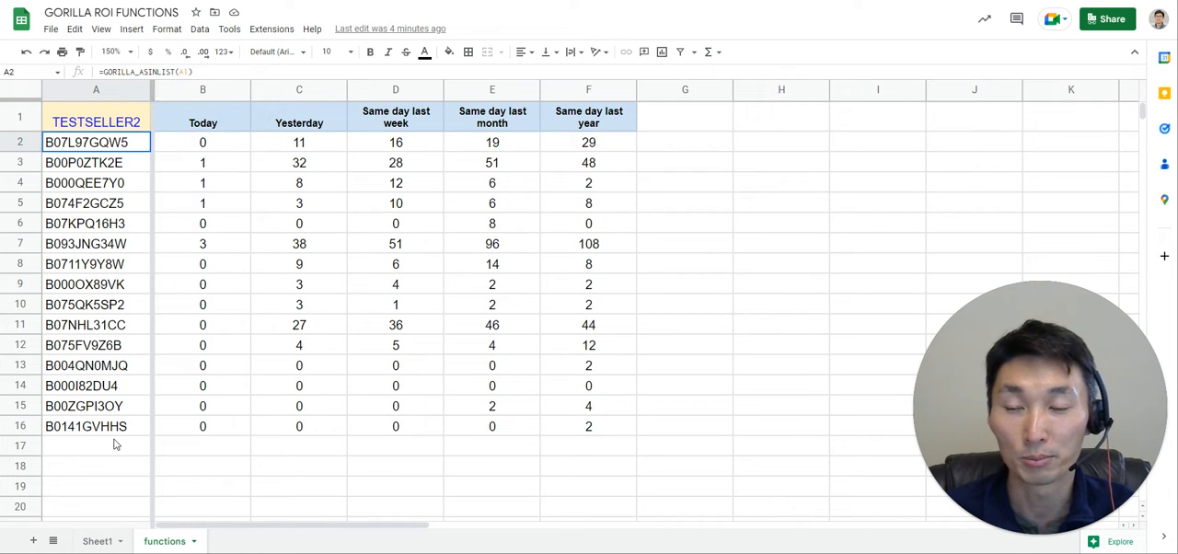
pyautogui.keyDown('shift'); pyautogui.click(115, 445); pyautogui.keyUp('shift')
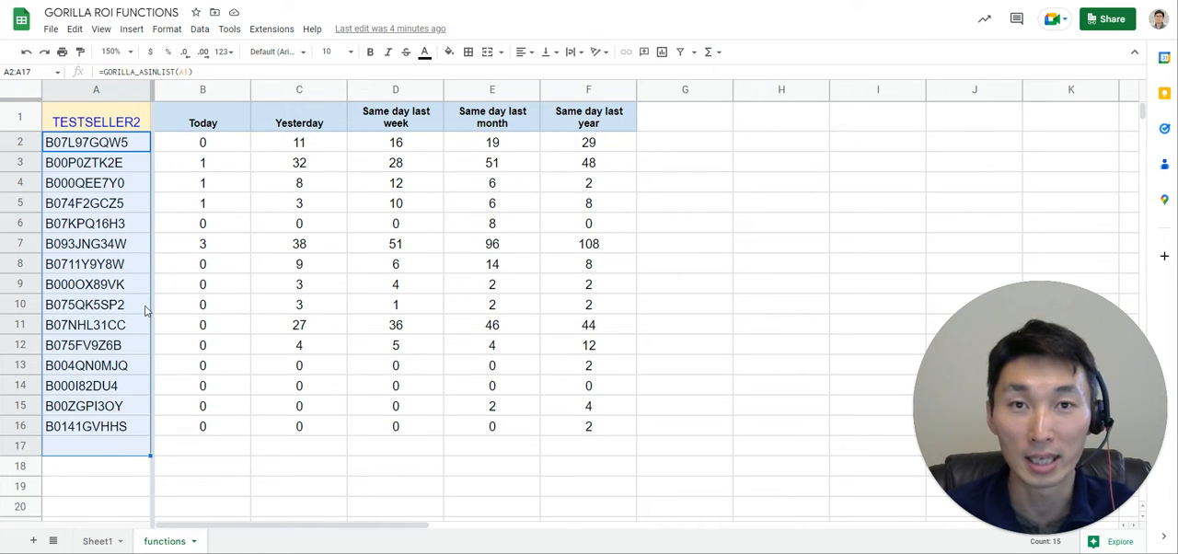
# Clear the order count formulas from B2:F2.
pyautogui.click(221, 144)
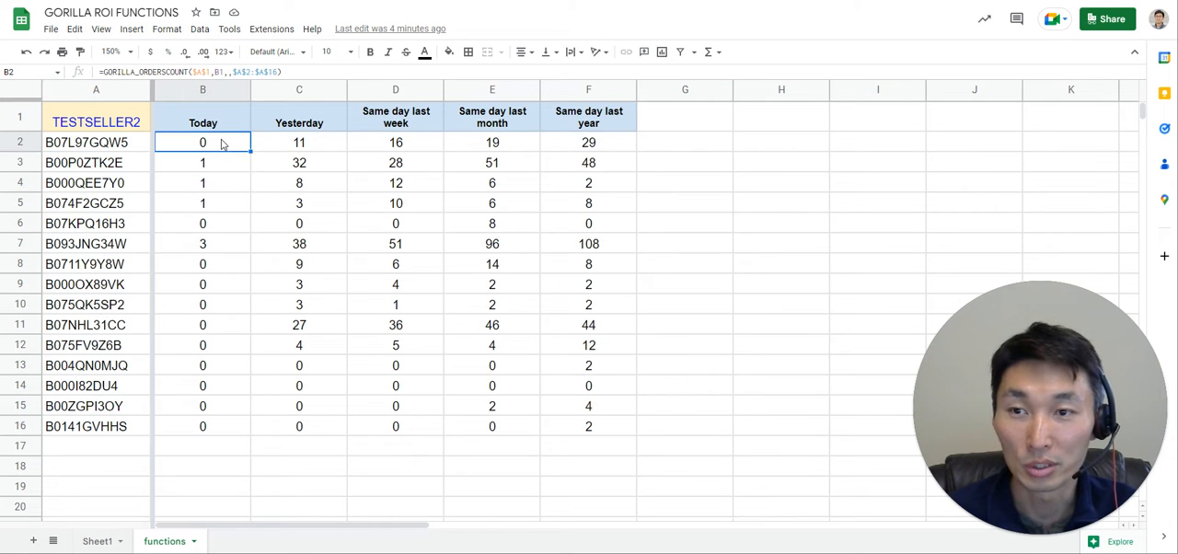
pyautogui.keyDown('shift'); pyautogui.click(565, 152); pyautogui.keyUp('shift')
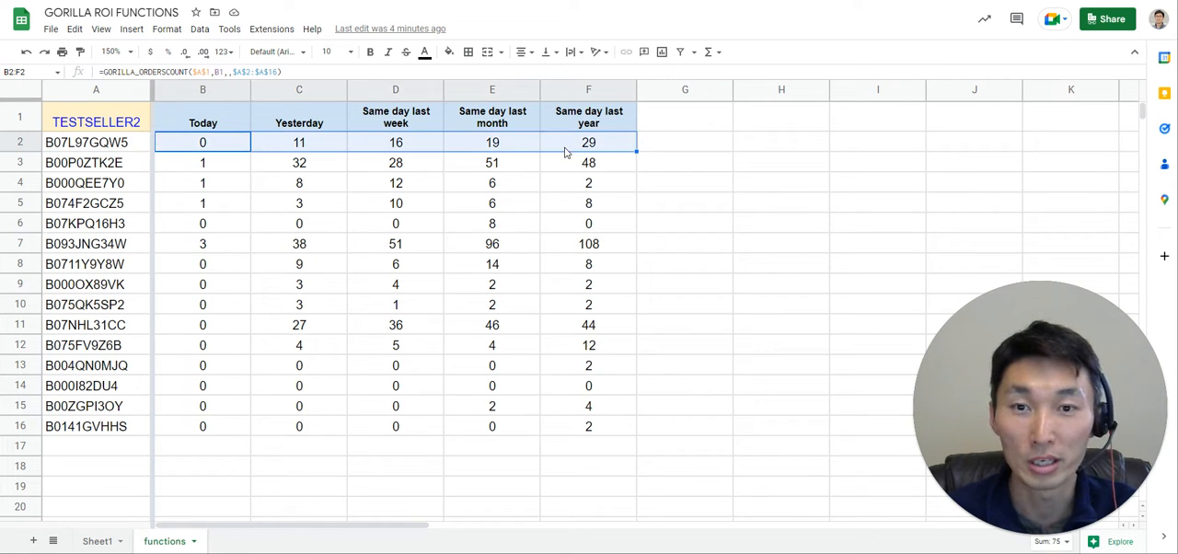
pyautogui.press('Delete')
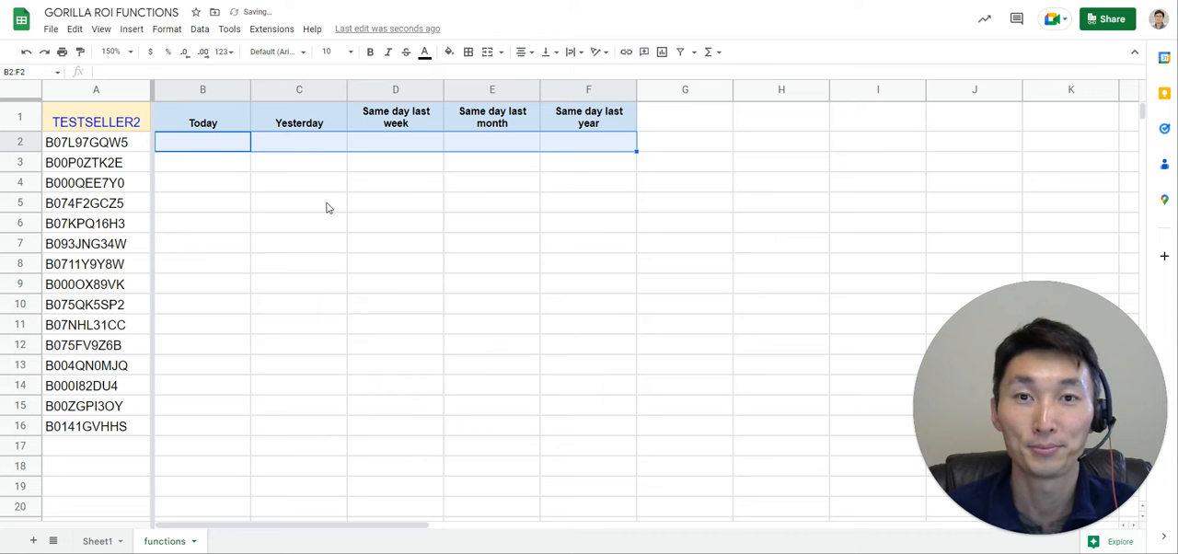
pyautogui.click(338, 209)
# Start a GORILLA_ORDERSCOUNT formula in B2, under the Today header.
pyautogui.click(218, 147)
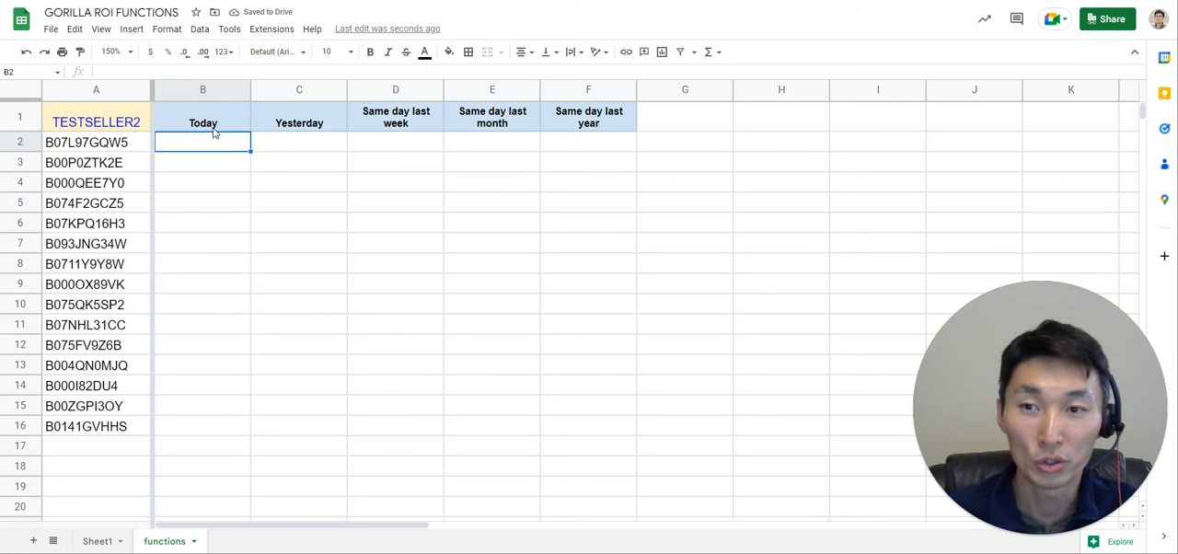
pyautogui.click(213, 128)
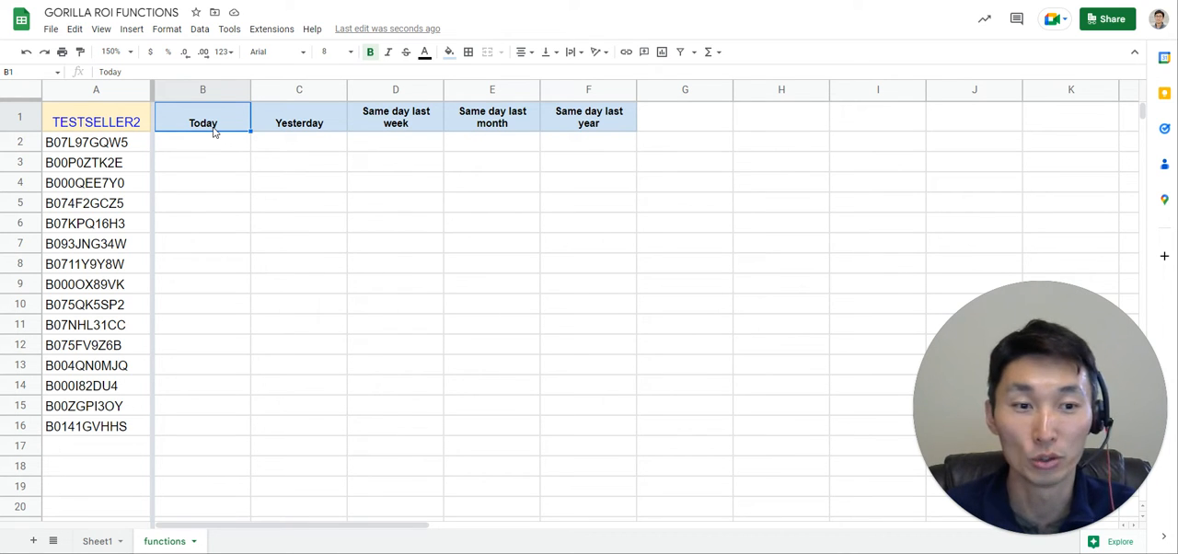
pyautogui.click(217, 146)
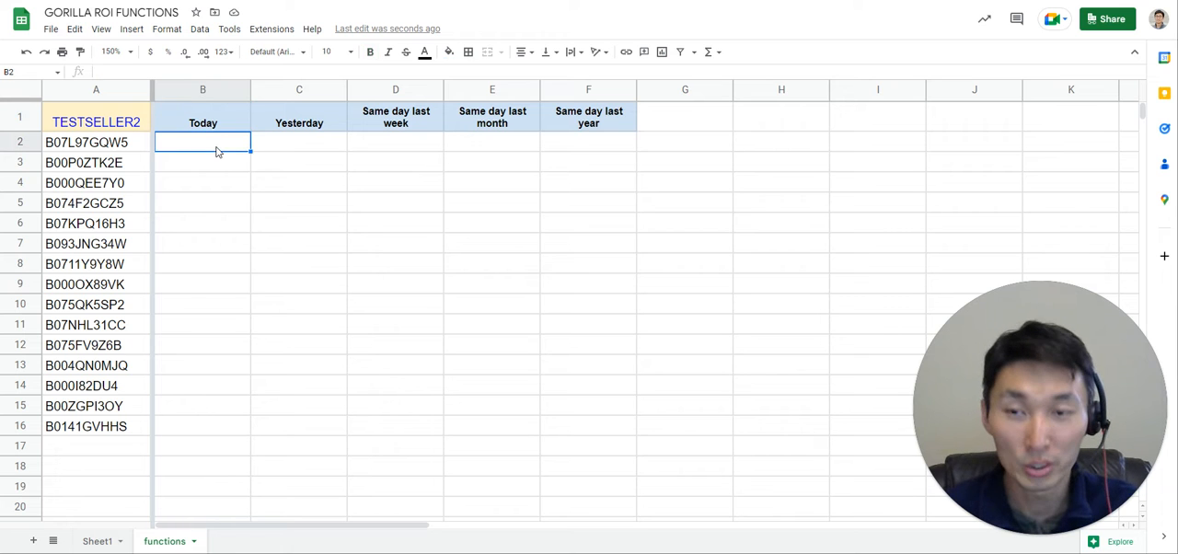
pyautogui.click(214, 125)
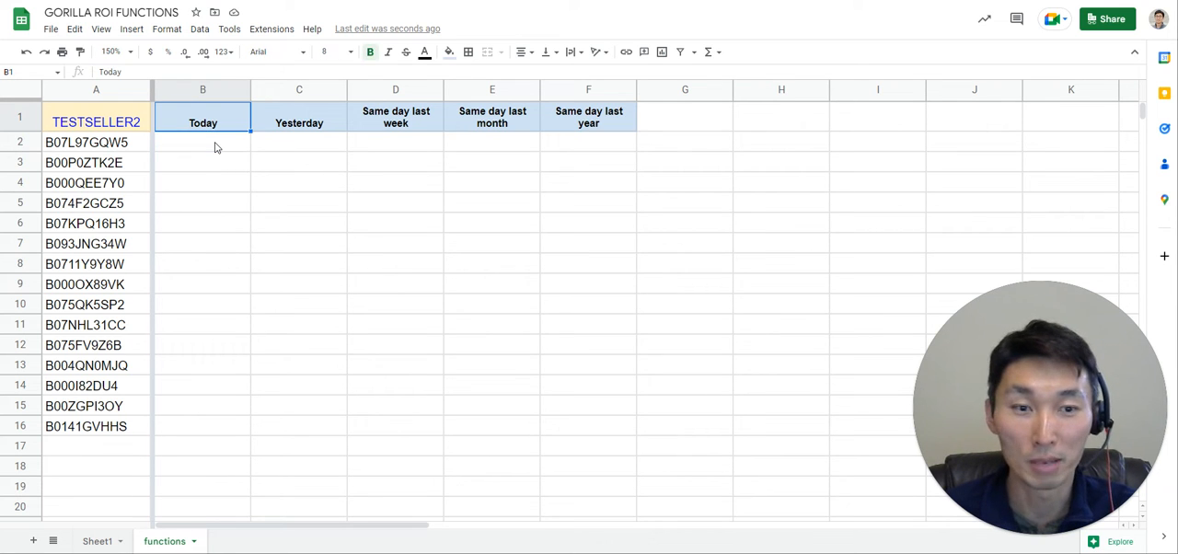
pyautogui.click(216, 145)
pyautogui.write('=gorilla_orders')
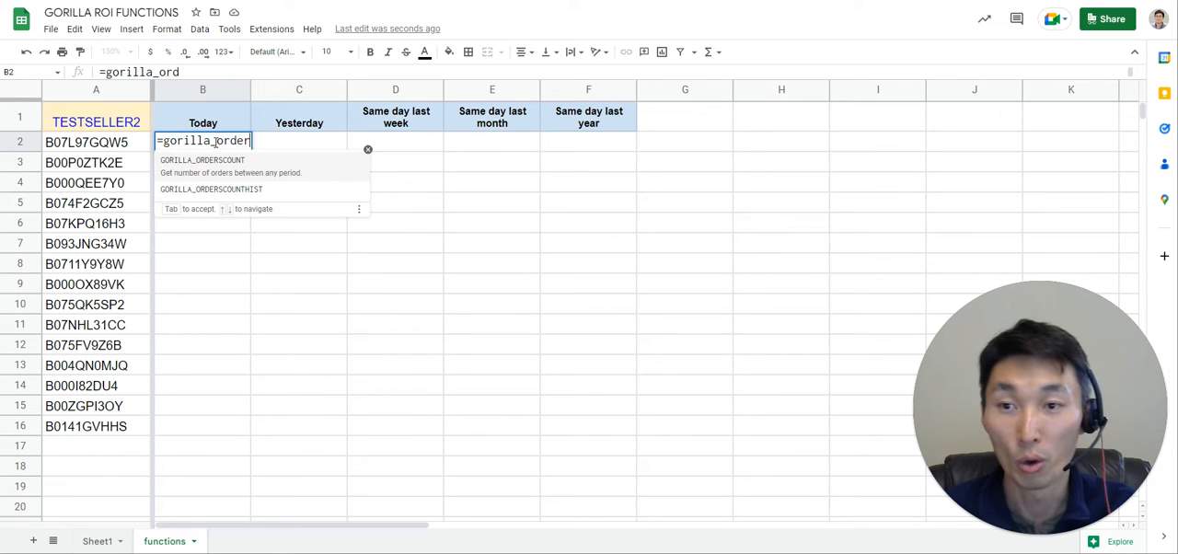
pyautogui.click(234, 165)
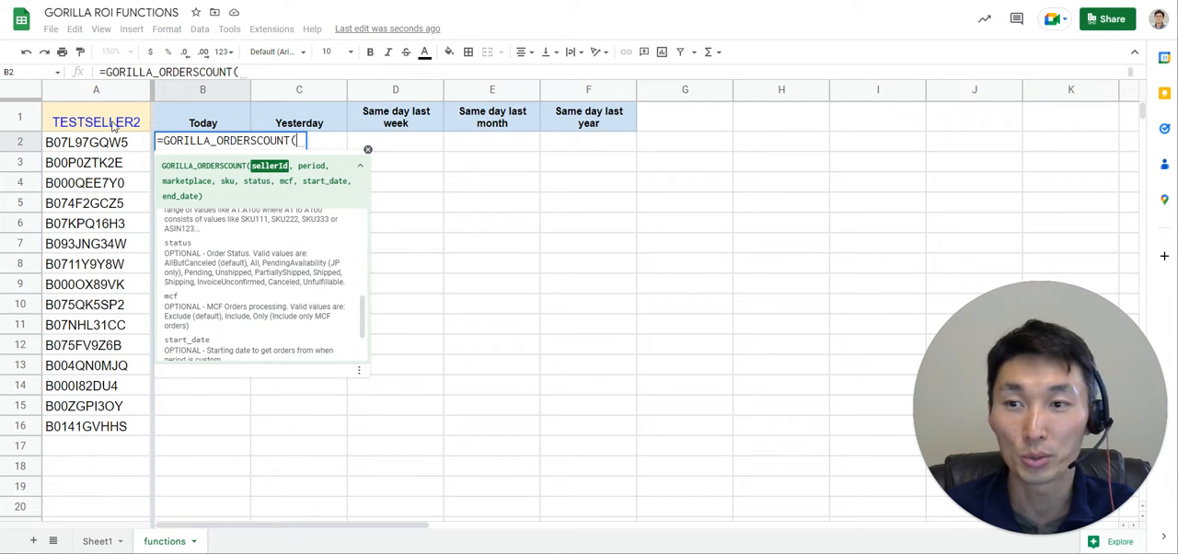
# Set the formula's sellerId argument to the absolute reference $A$1 and continue to the period argument.
pyautogui.click(112, 125)
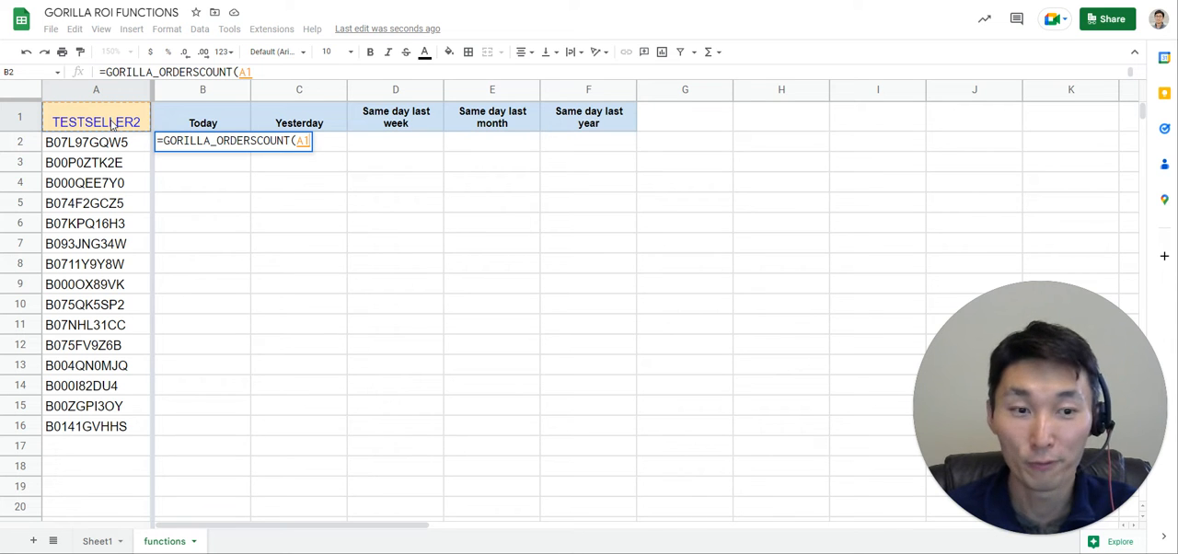
pyautogui.press('F4')
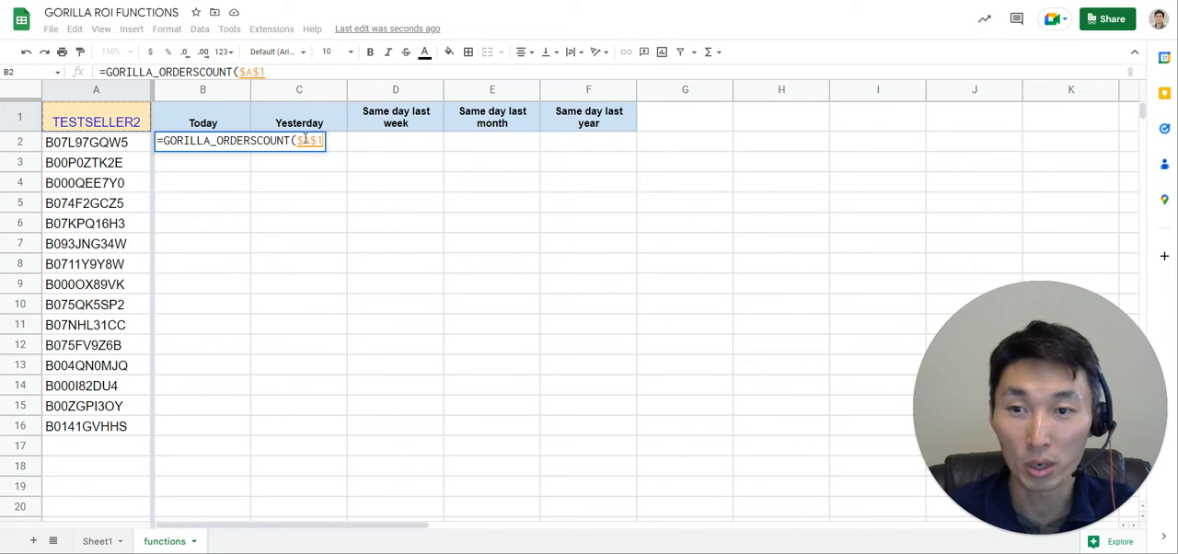
pyautogui.press('F4')
pyautogui.press('F4')
pyautogui.press('F4')
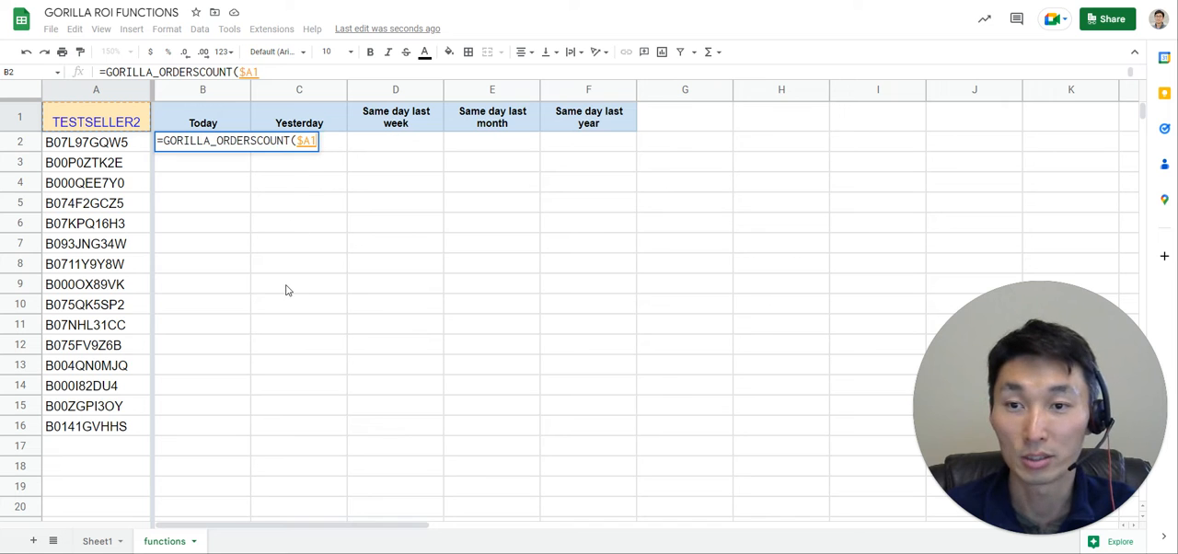
pyautogui.press('F4')
pyautogui.press('F4')
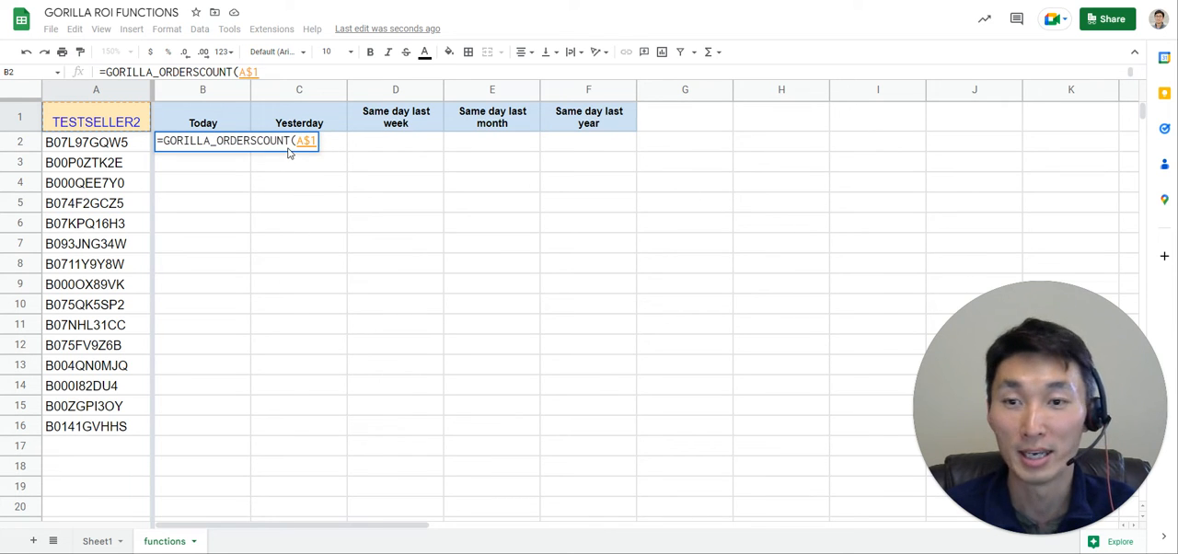
pyautogui.press('F4')
pyautogui.press('F4')
pyautogui.press('F4')
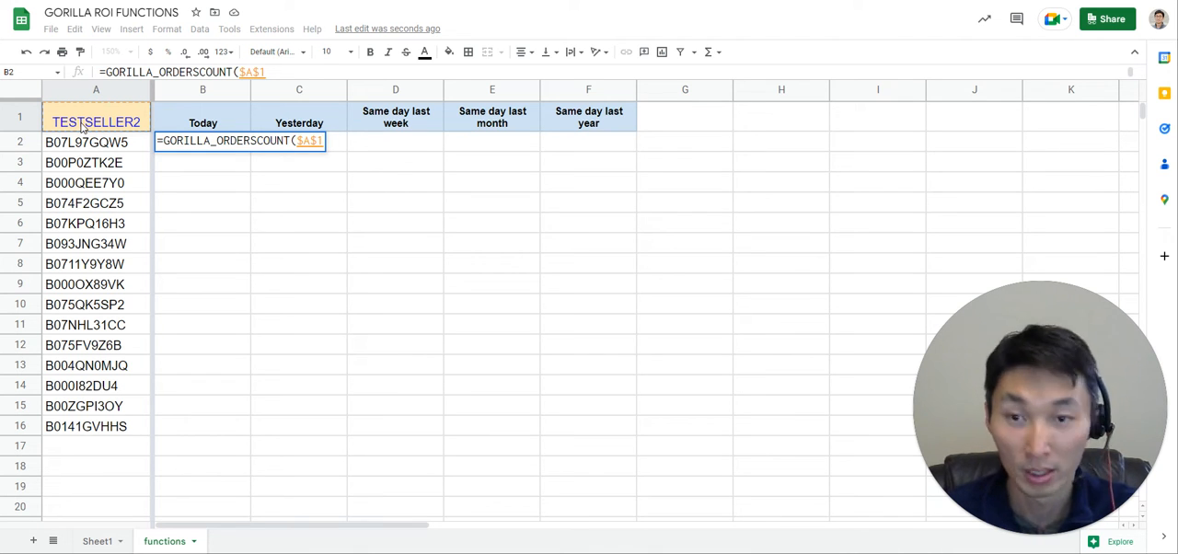
pyautogui.write(',')
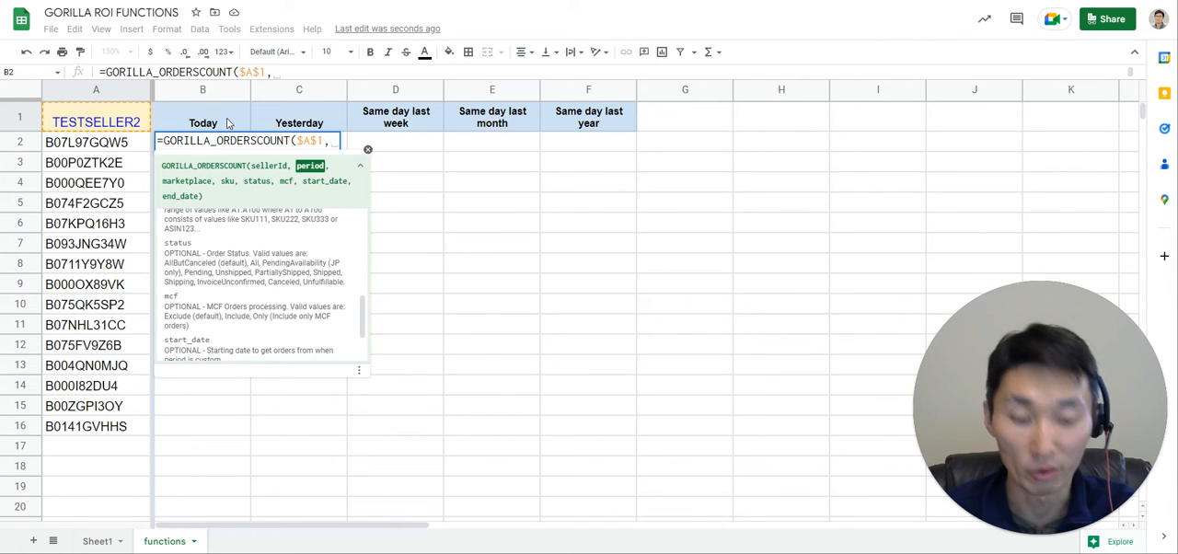
pyautogui.write('"today"')
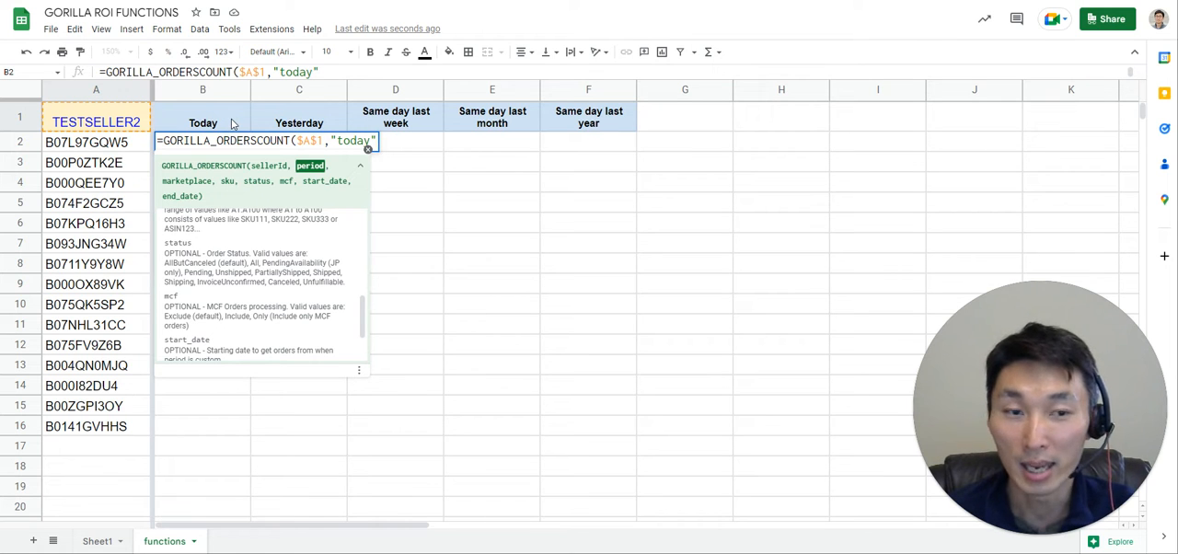
pyautogui.press('BackSpace')
pyautogui.press('BackSpace')
pyautogui.press('BackSpace')
pyautogui.press('BackSpace')
pyautogui.press('BackSpace')
pyautogui.press('BackSpace')
pyautogui.press('BackSpace')
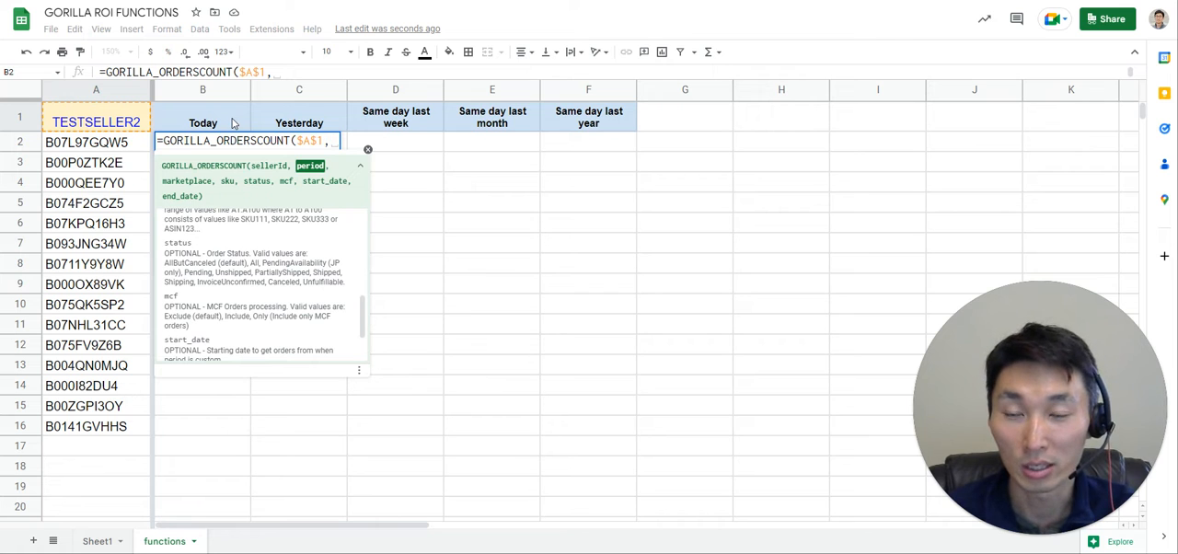
# Set the formula's period argument to the header cell B1 and leave the marketplace argument empty.
pyautogui.click(233, 123)
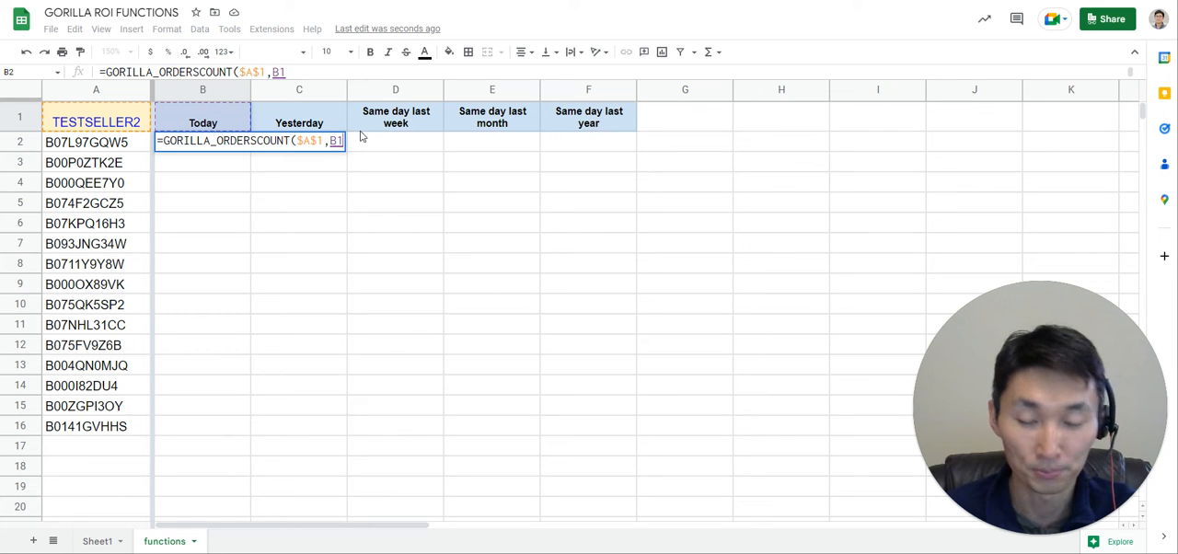
pyautogui.write(',')
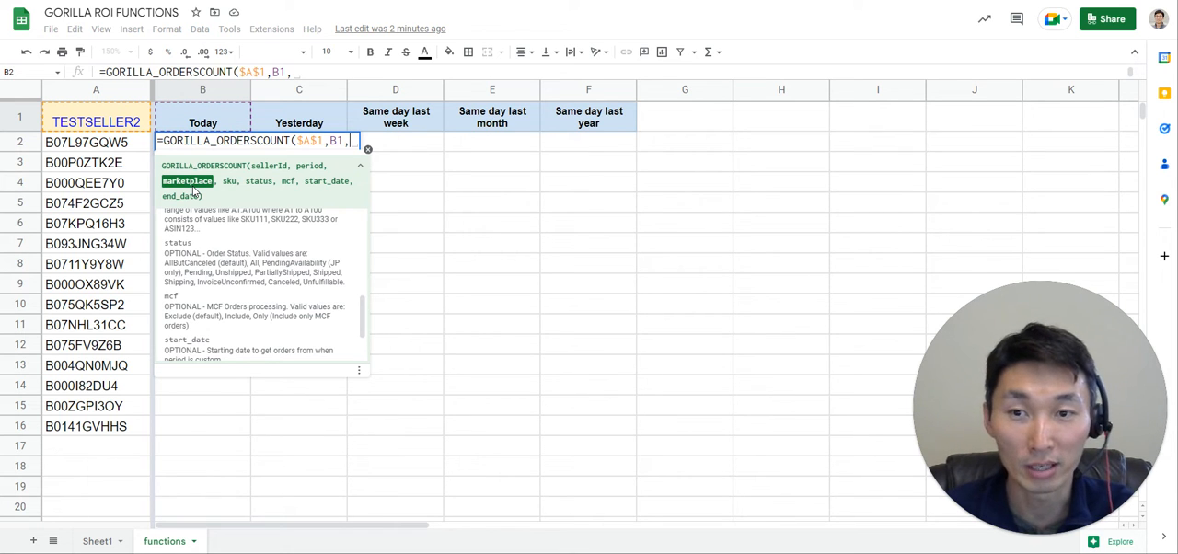
pyautogui.write(',')
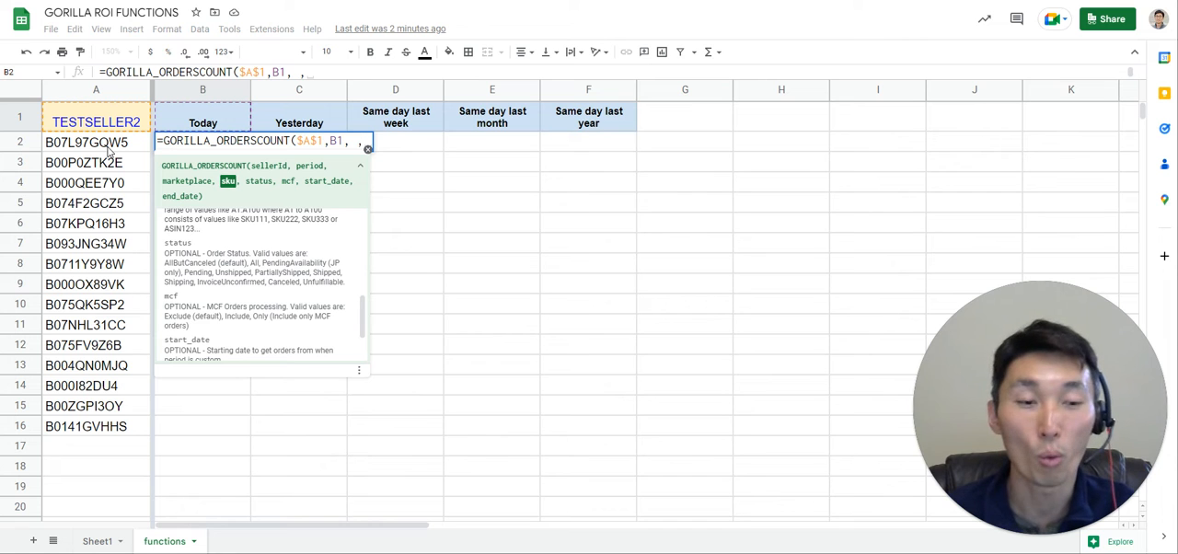
# Set the sku argument to the absolute ASIN range $A$2:$A$16 and complete the formula in B2.
pyautogui.moveTo(108, 153); pyautogui.dragTo(112, 432)
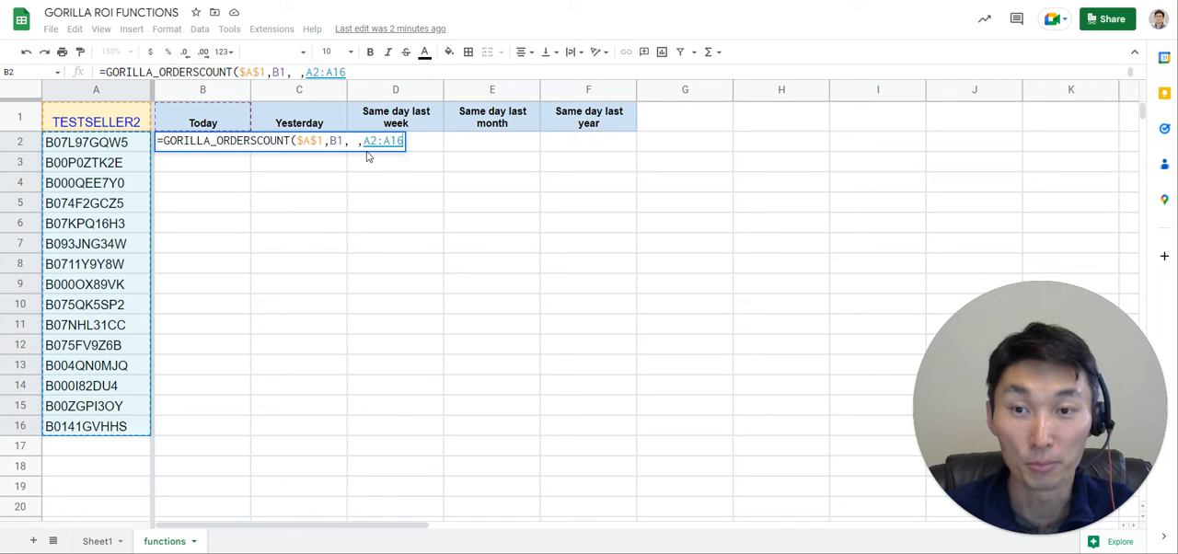
pyautogui.press('F4')
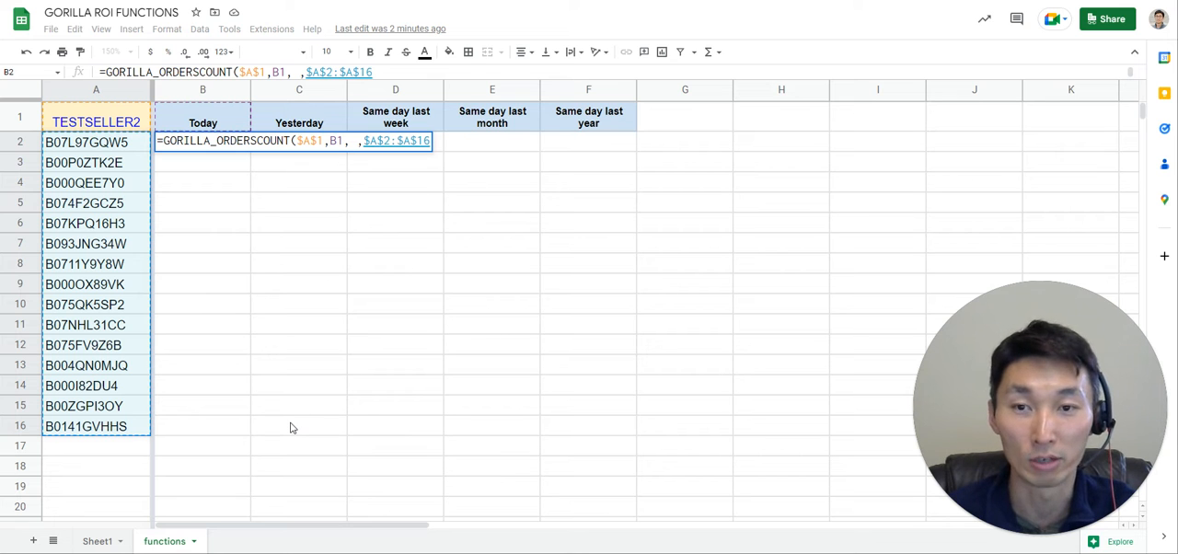
pyautogui.write(',')
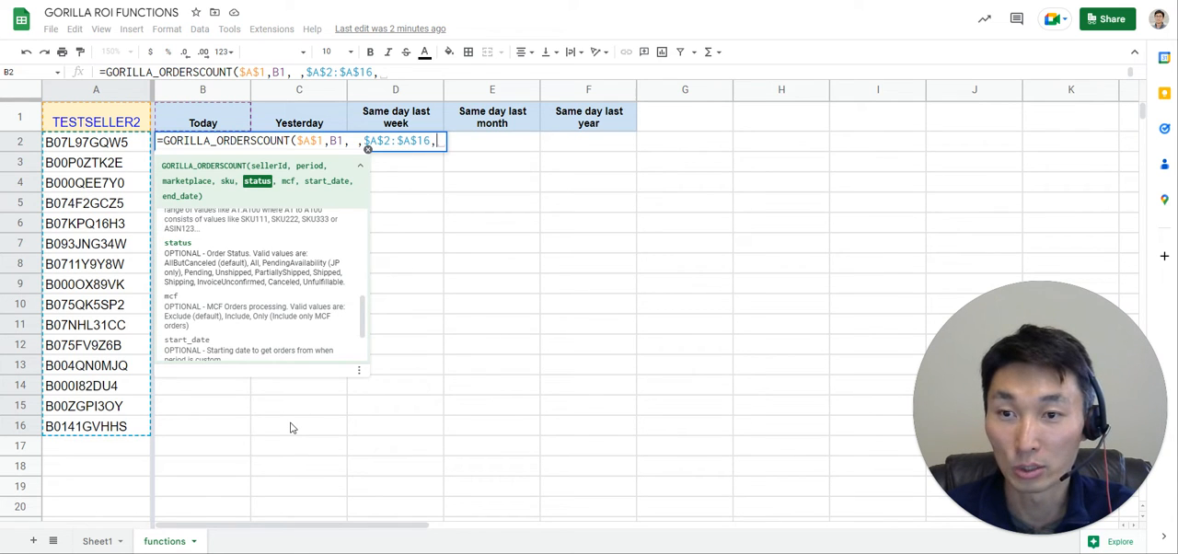
pyautogui.press('BackSpace')
pyautogui.write(')')
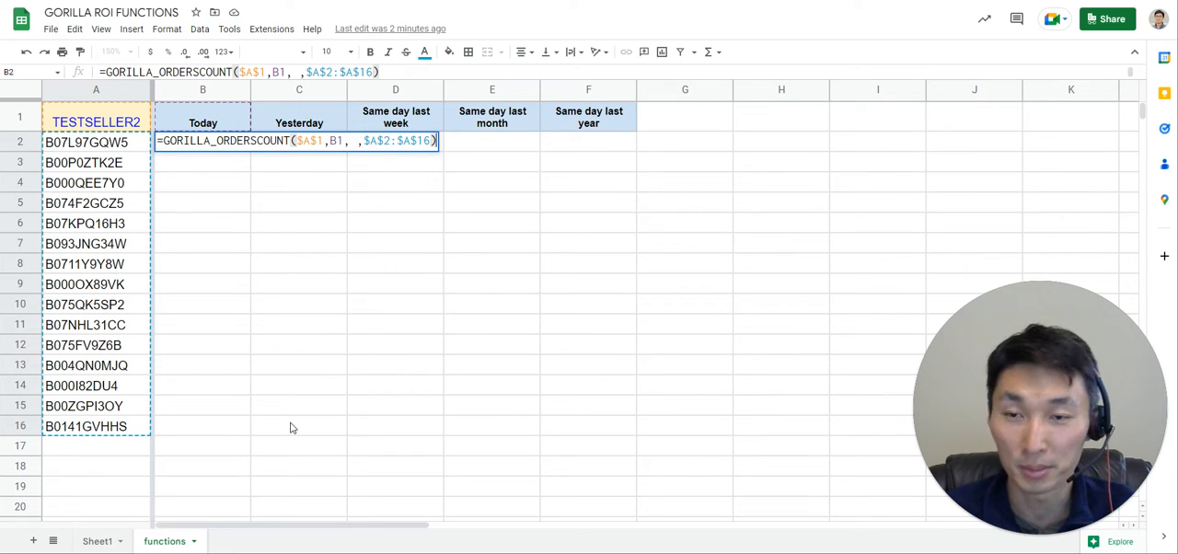
pyautogui.press('Return')
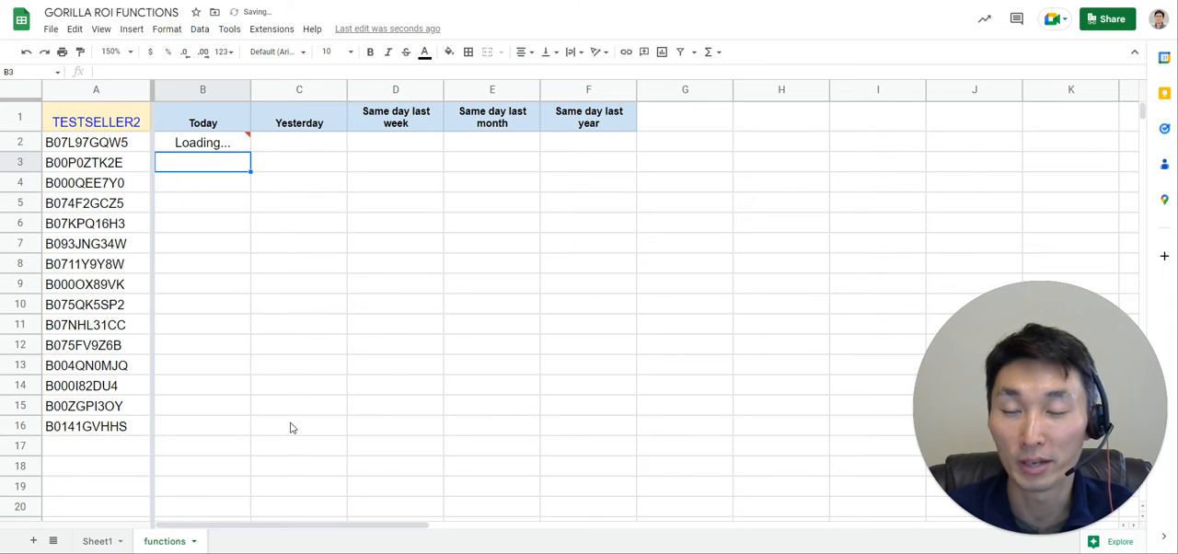
# Fill the B2 order count formula across to F2 for the remaining period headers.
pyautogui.press('Up')
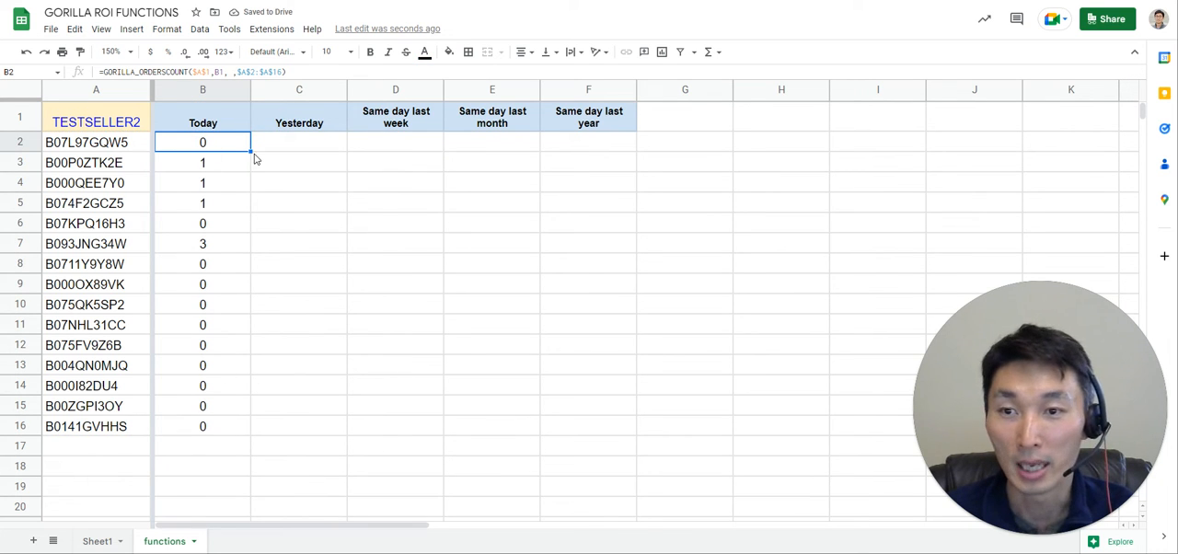
pyautogui.moveTo(251, 150); pyautogui.dragTo(541, 161)
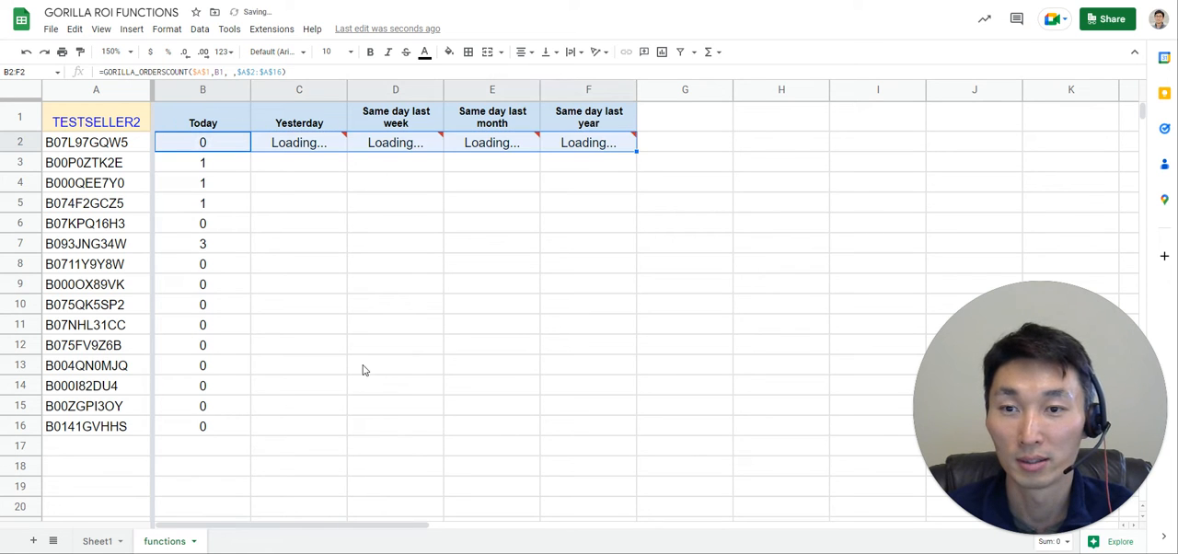
# Examine the filled formulas from C2 to F2, checking the period reference and the absolute seller and ASIN references.
pyautogui.doubleClick(295, 150)
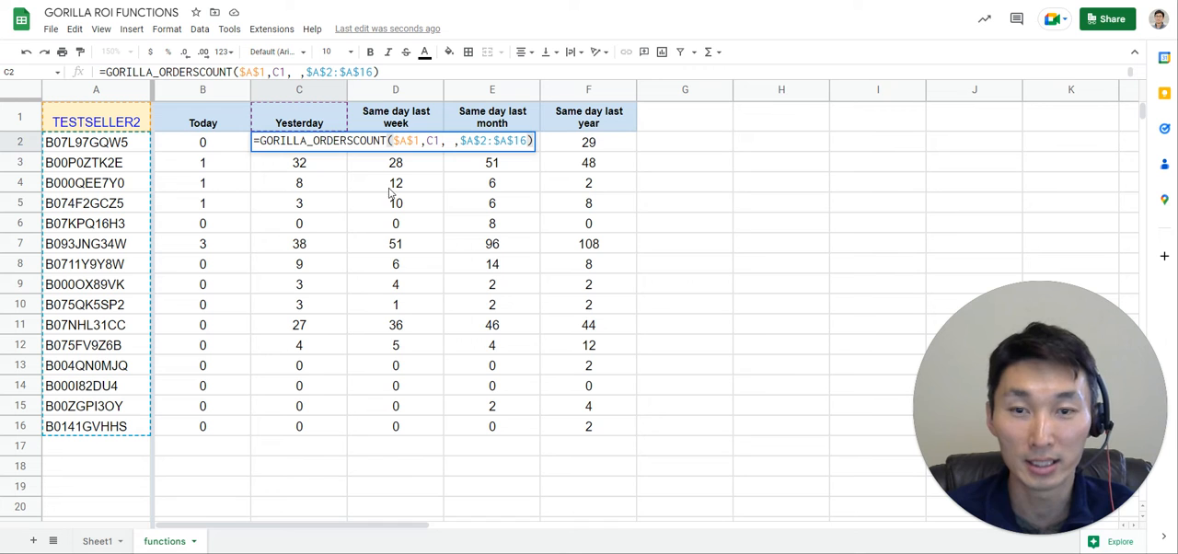
pyautogui.press('Escape')
pyautogui.doubleClick(299, 142)
pyautogui.press('Escape')
pyautogui.press('F2')
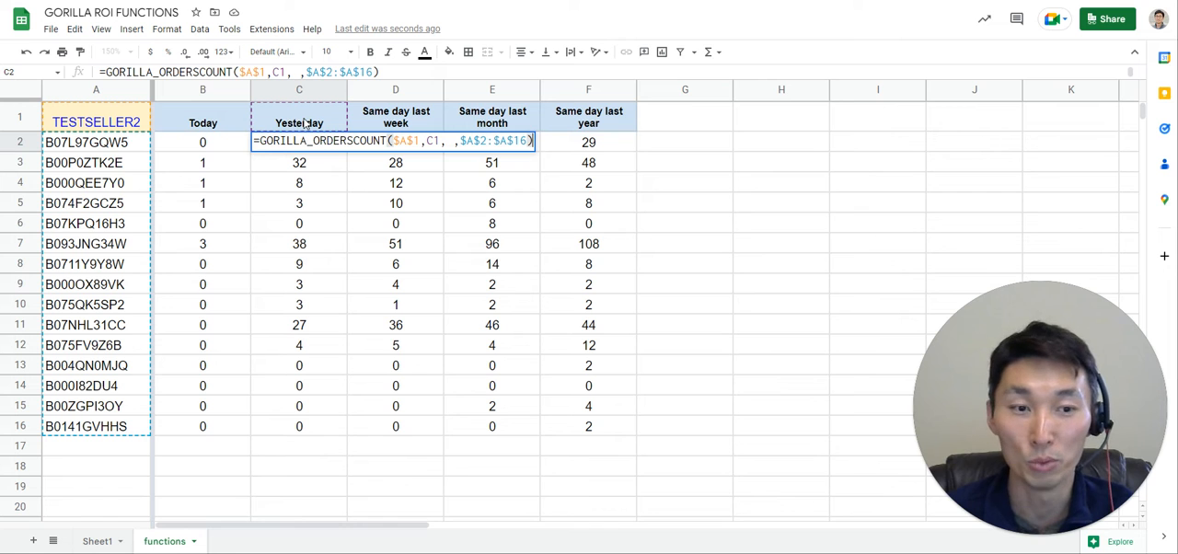
pyautogui.press('Escape')
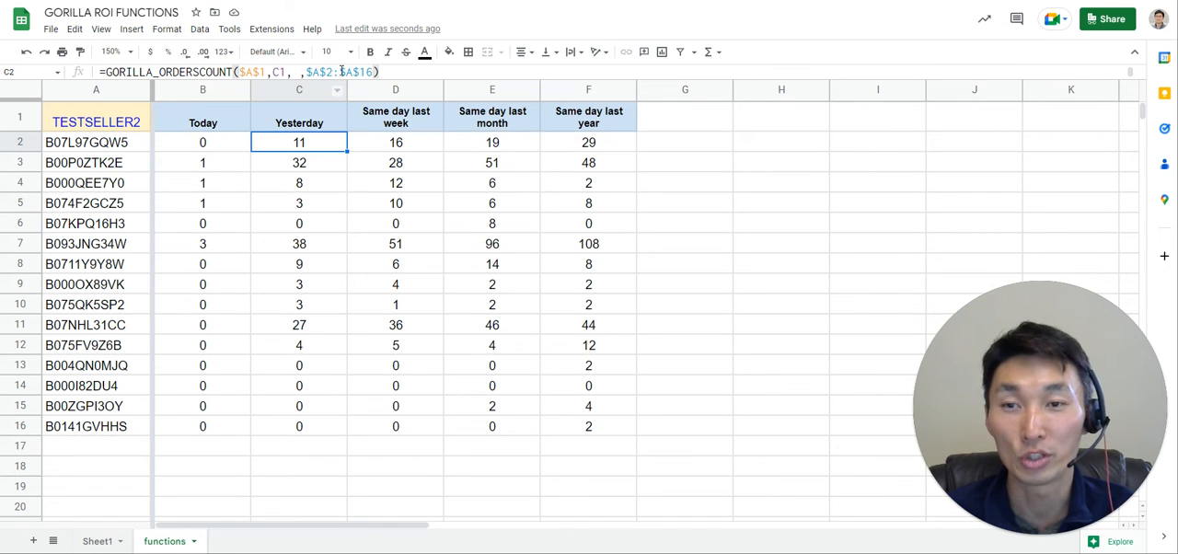
pyautogui.press('F2')
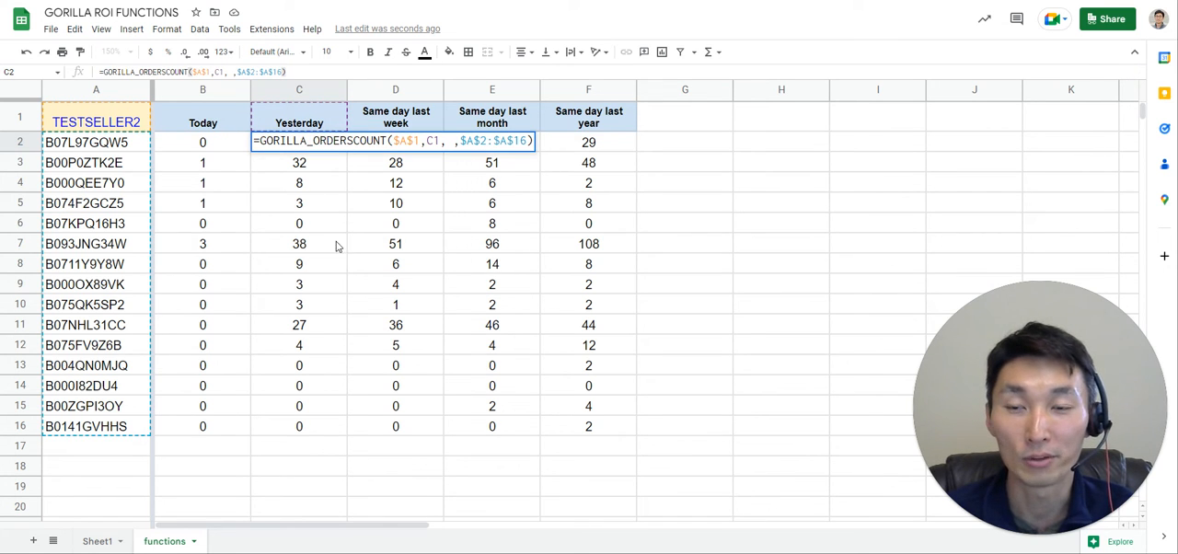
pyautogui.doubleClick(430, 141)
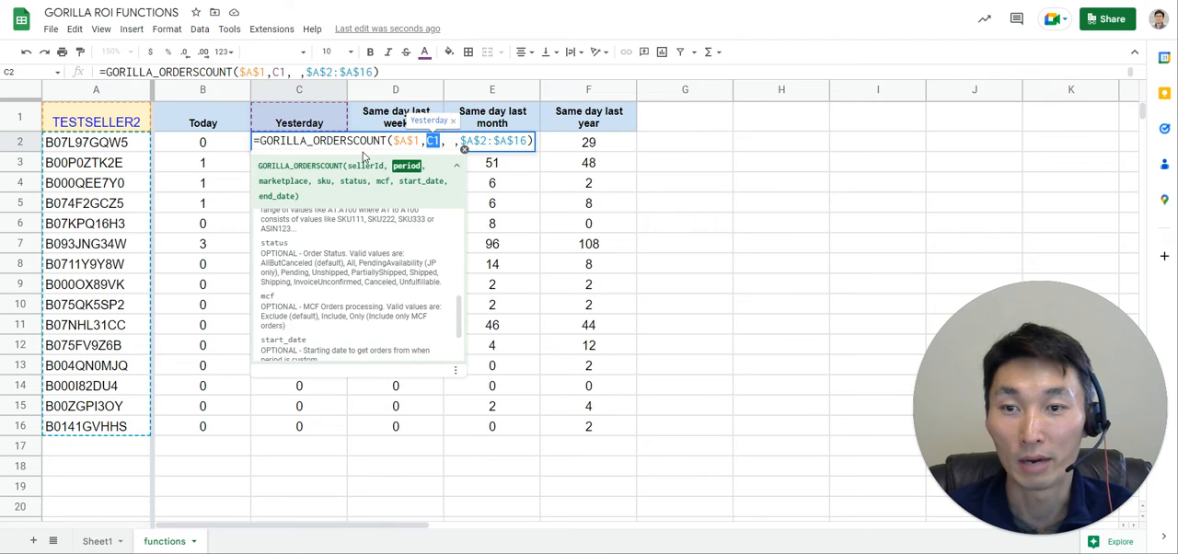
pyautogui.press('Escape')
pyautogui.press('Right')
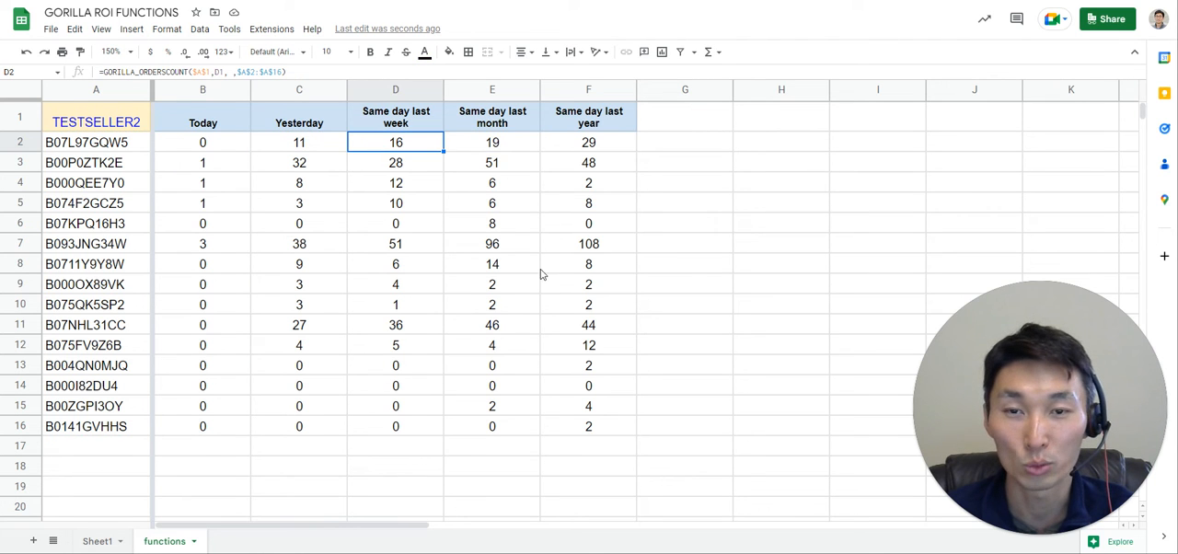
pyautogui.press('Right')
pyautogui.press('Right')
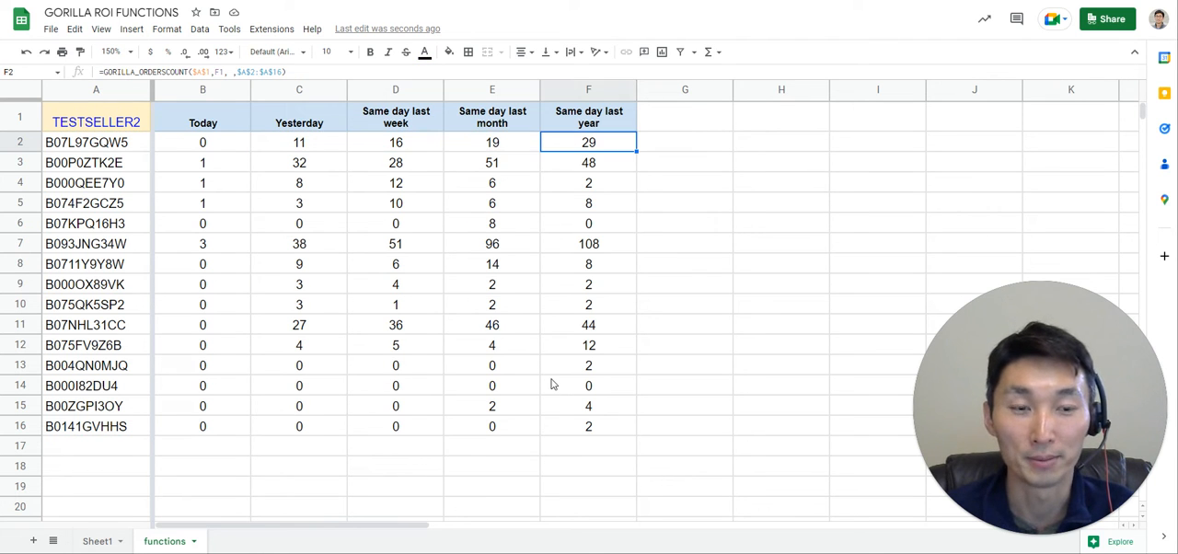
# Copy the period headers in B1:F1 into the adjacent columns starting at G1.
pyautogui.moveTo(204, 120); pyautogui.dragTo(589, 119)
pyautogui.hotkey('ctrl', 'c')
pyautogui.click(684, 122)
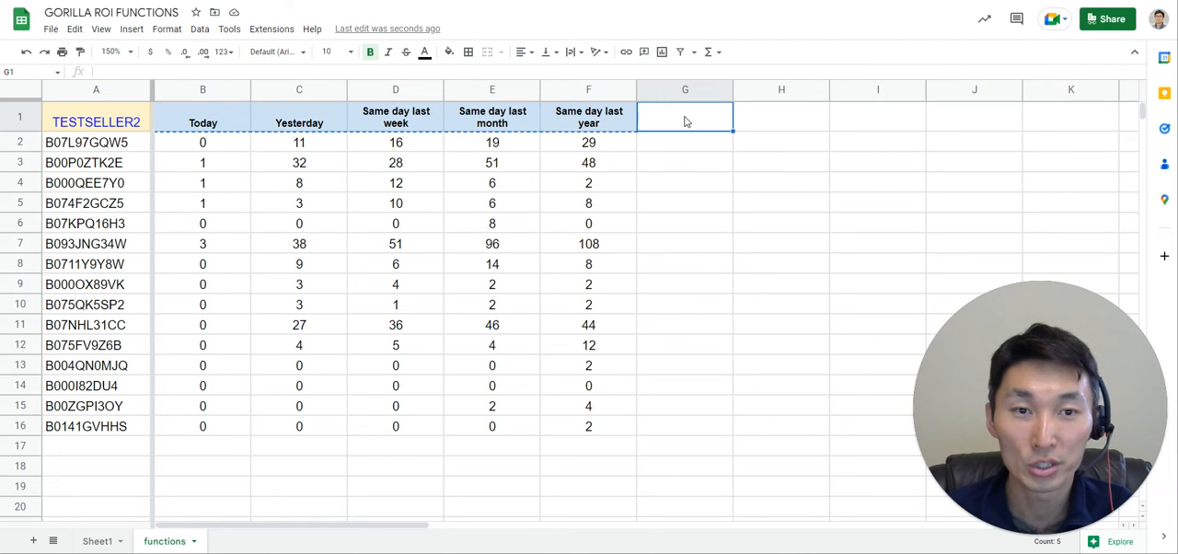
pyautogui.hotkey('ctrl', 'v')
# Select G2 and open the Gorilla ROI Formula Builder through the add-on's Manage Queries command.
pyautogui.click(687, 145)
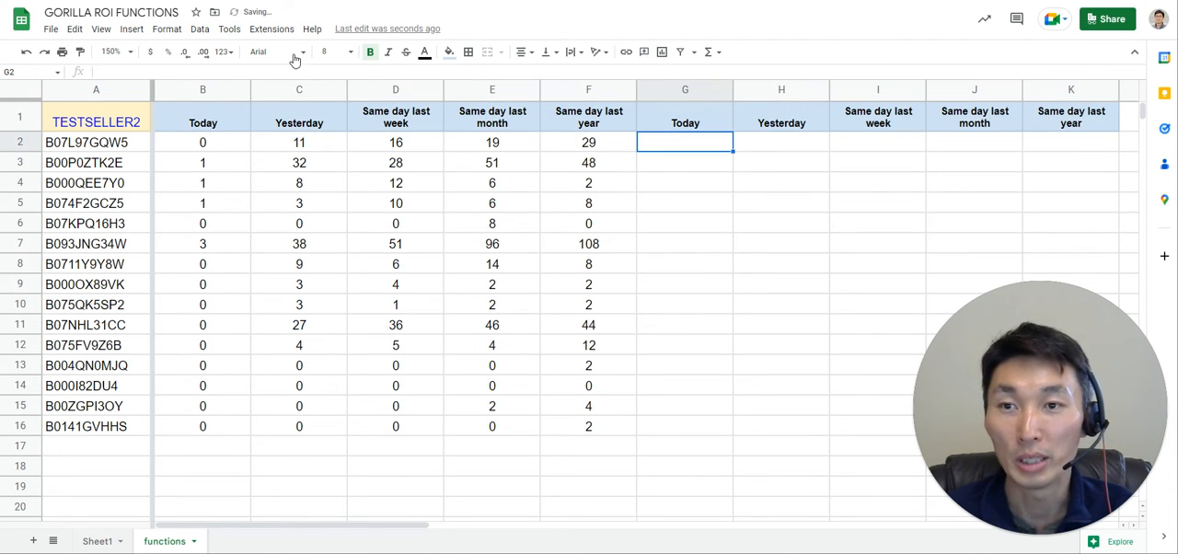
pyautogui.click(279, 31)
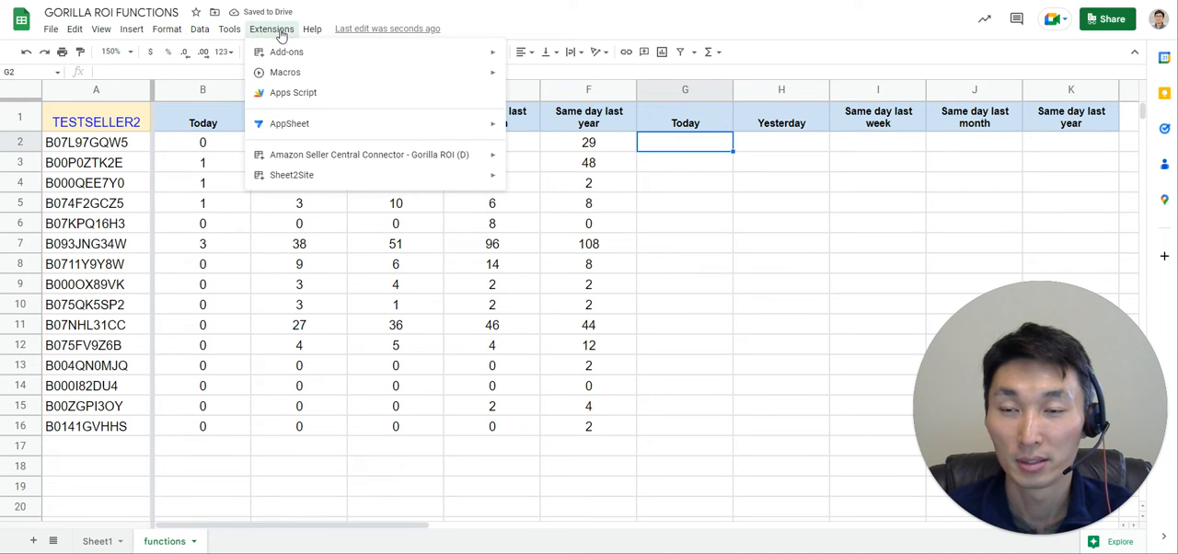
pyautogui.moveTo(452, 163)
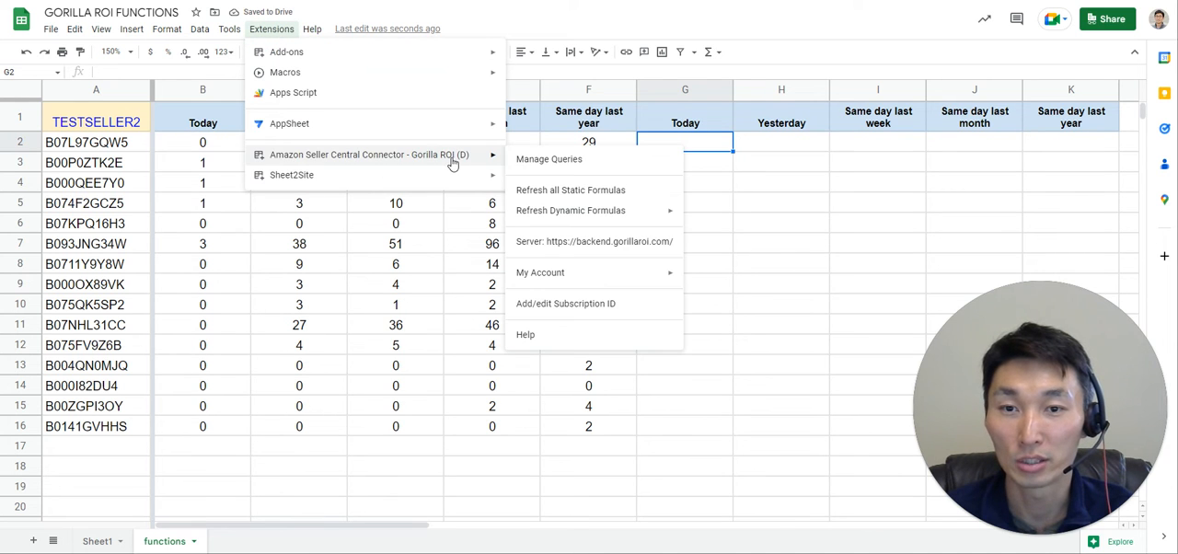
pyautogui.click(576, 161)
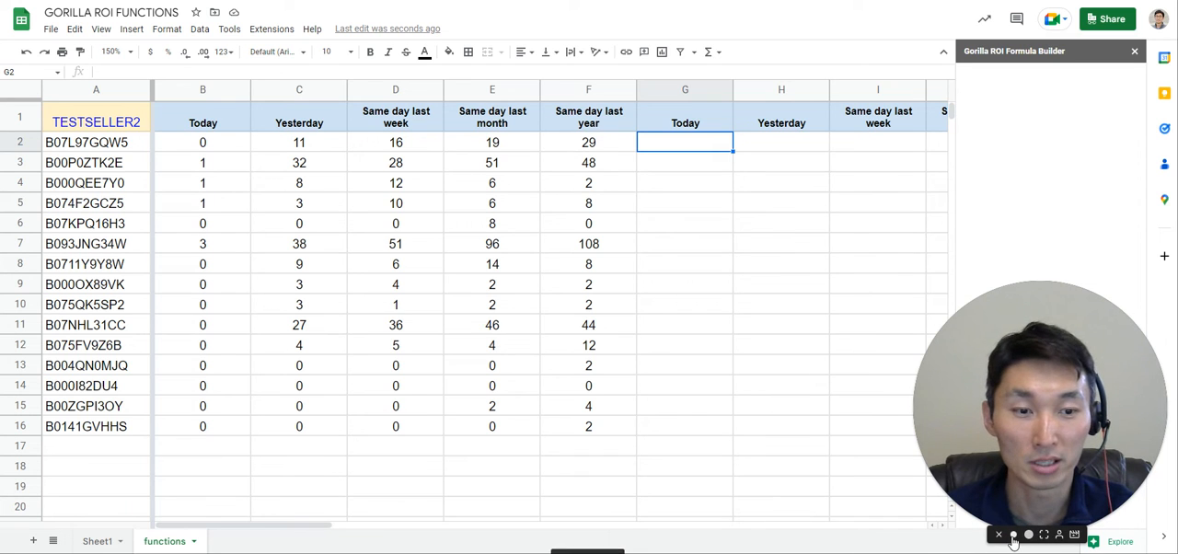
pyautogui.click(1013, 535)
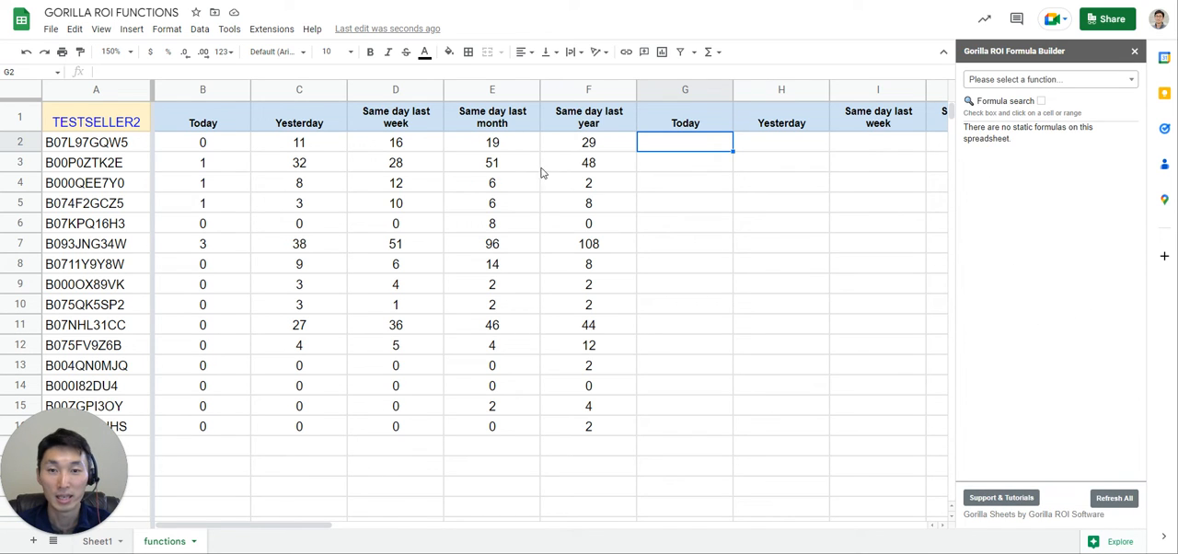
# Search the formula builder's functions for "order" and choose ORDERSCOUNT.
pyautogui.click(1035, 89)
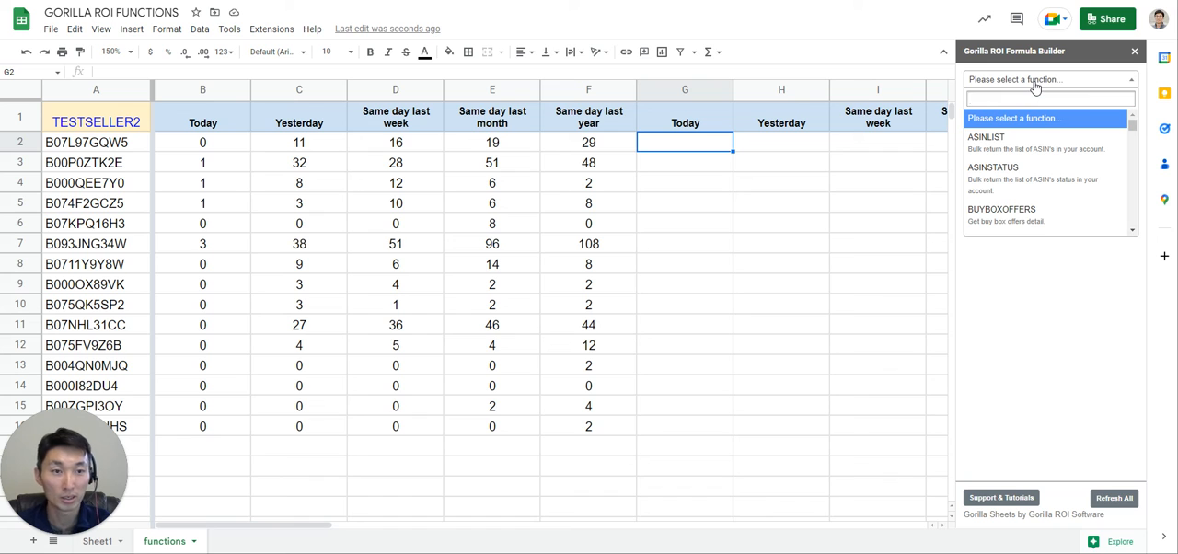
pyautogui.write('order')
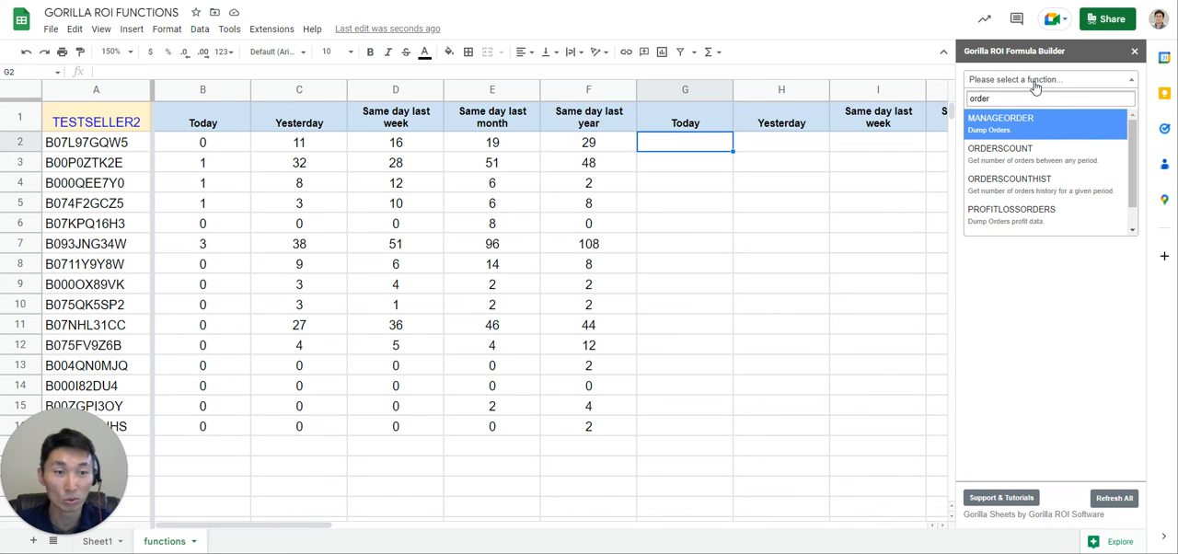
pyautogui.click(1033, 160)
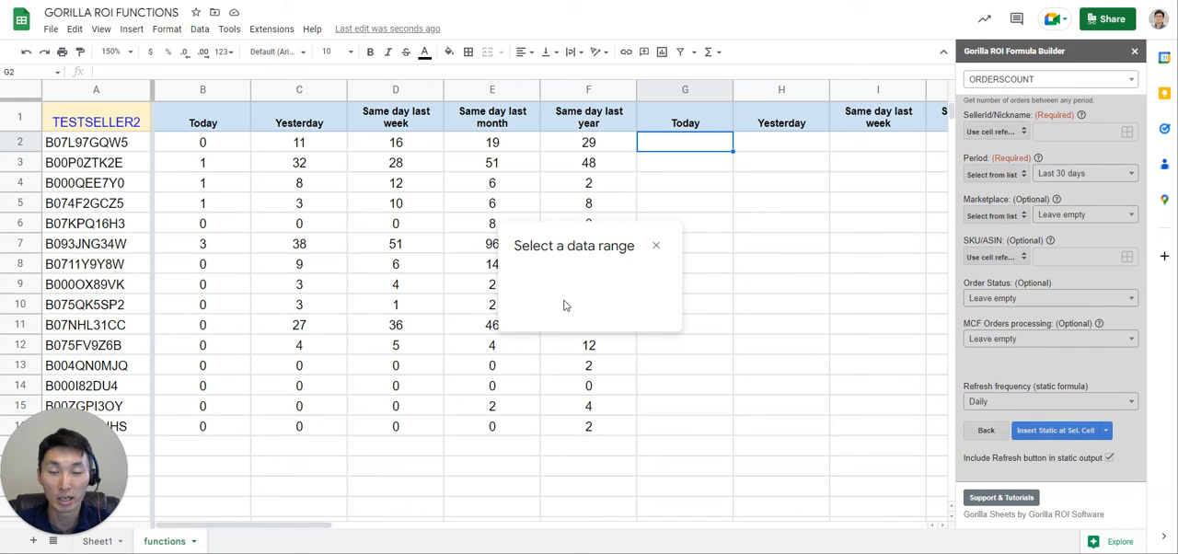
# Set the builder's SellerId/Nickname reference to cell A1 on the functions sheet.
pyautogui.click(593, 272)
pyautogui.hotkey('ctrl', 'a')
pyautogui.press('BackSpace')
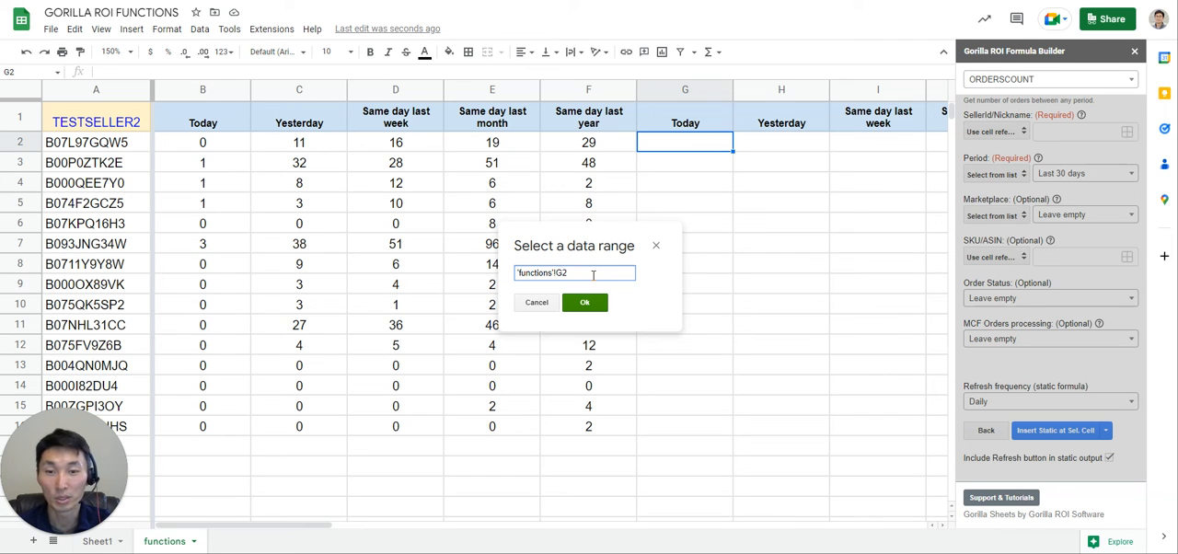
pyautogui.click(666, 147)
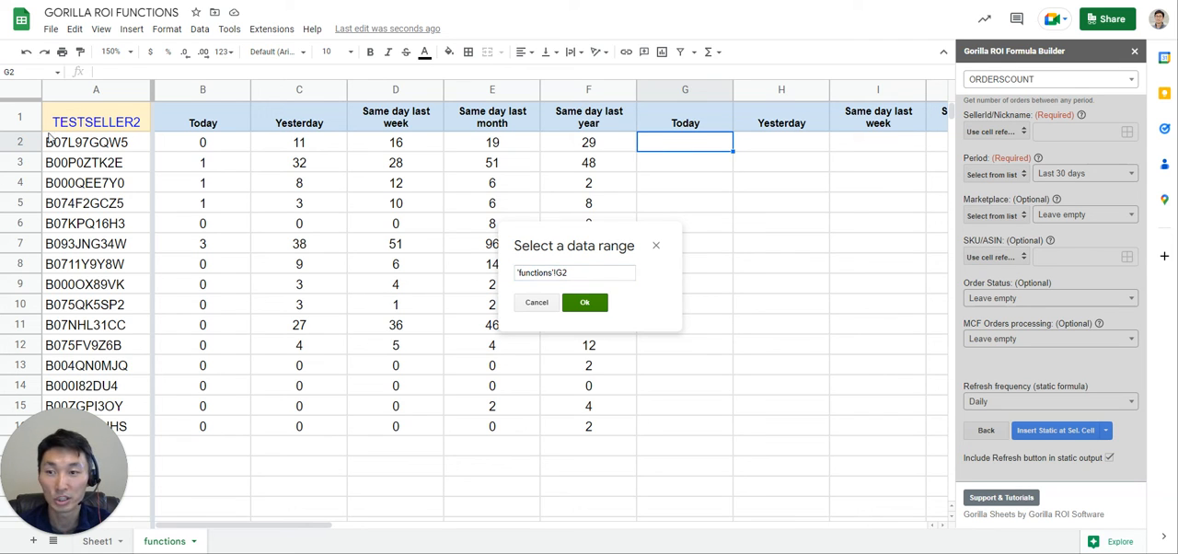
pyautogui.click(107, 121)
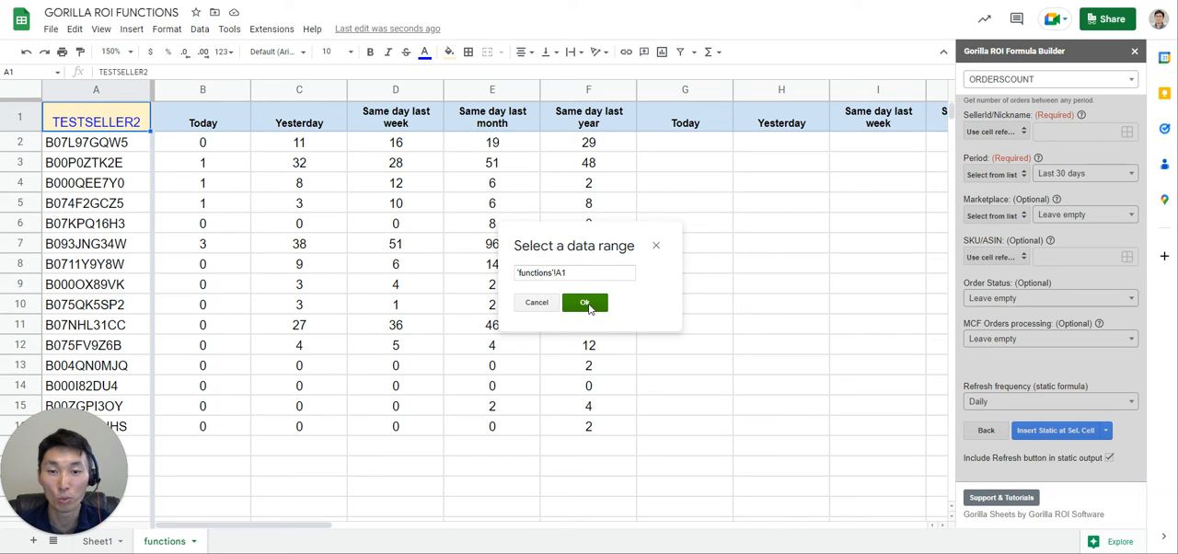
pyautogui.click(586, 302)
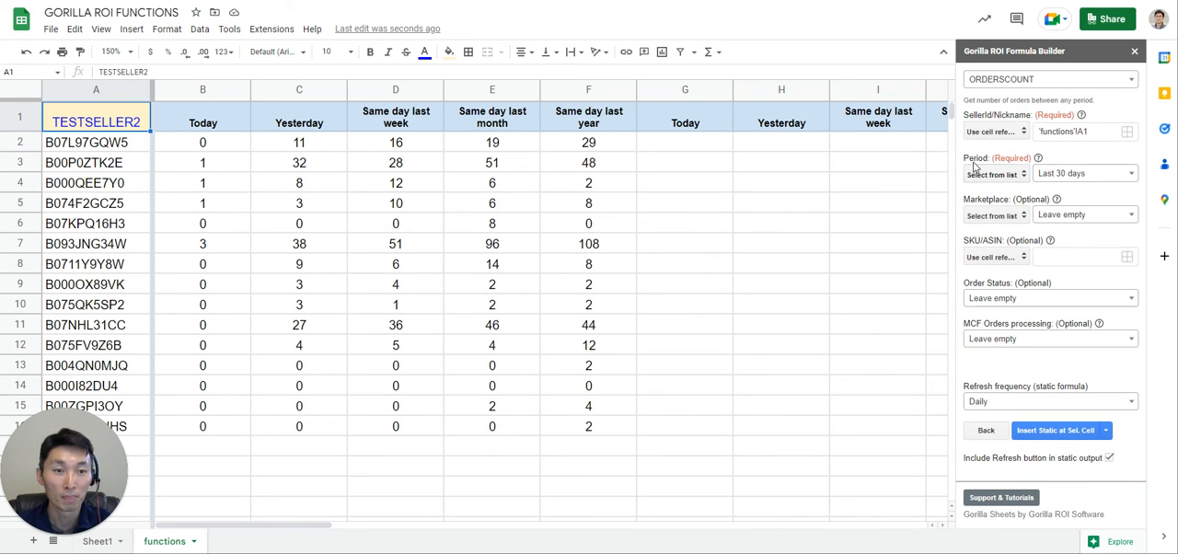
# Switch the builder's Period to a cell reference and set it to G1.
pyautogui.click(994, 176)
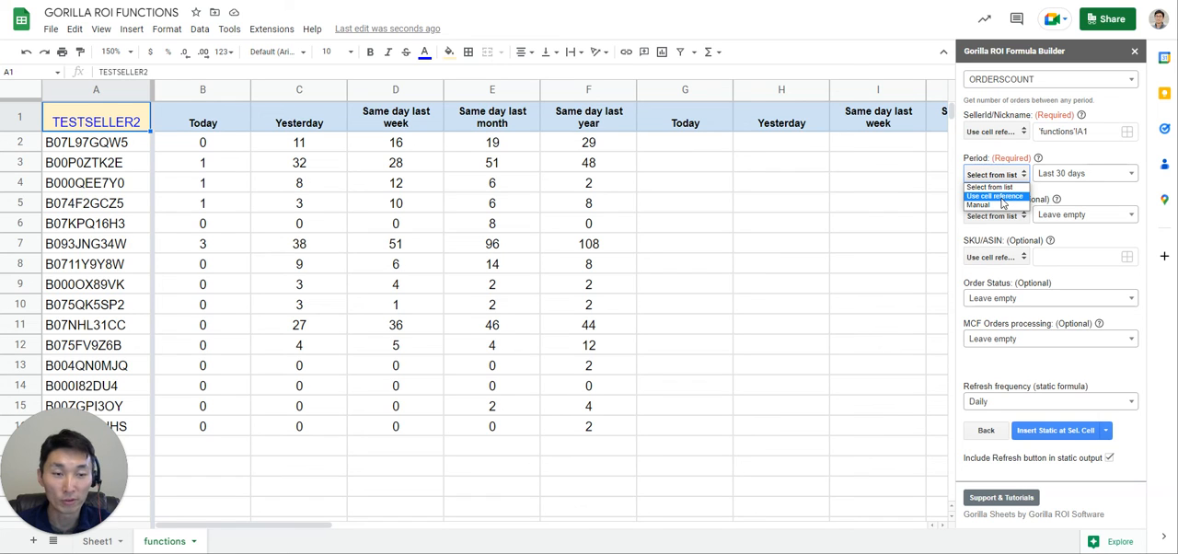
pyautogui.click(1003, 197)
pyautogui.click(1075, 174)
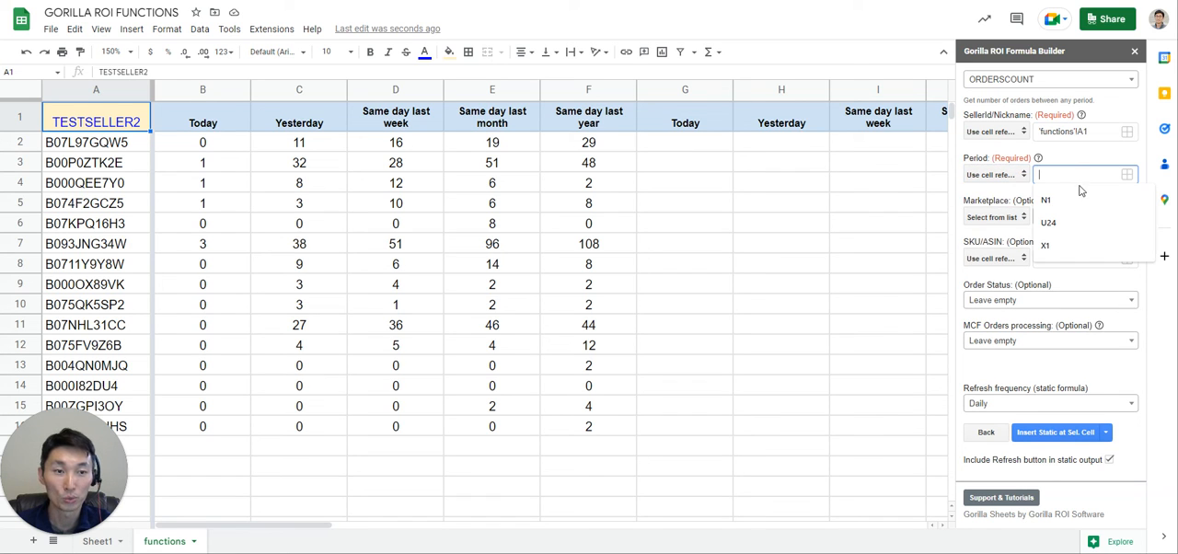
pyautogui.write('G1')
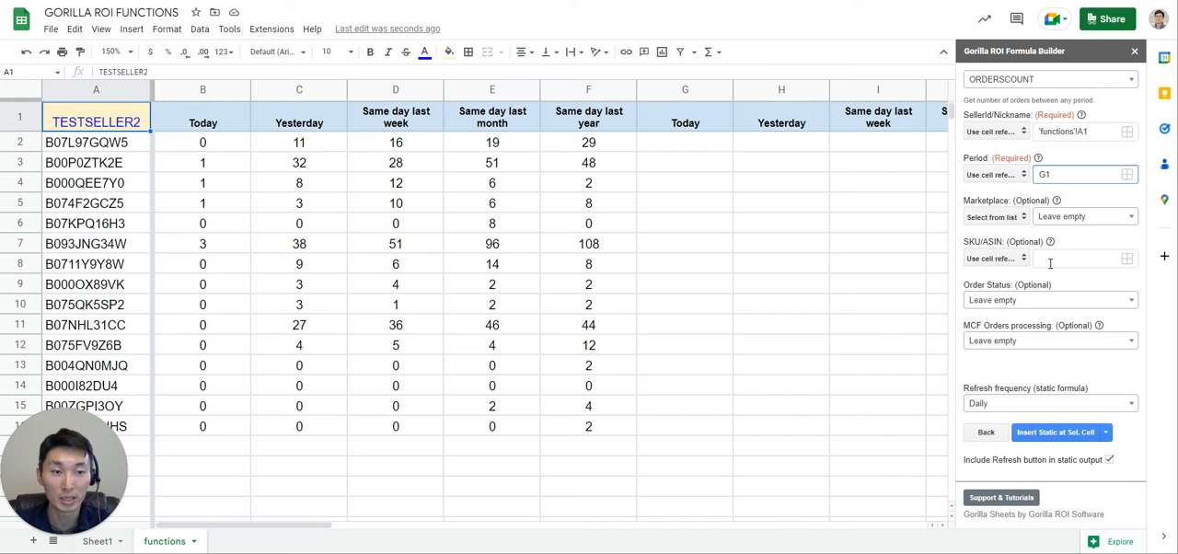
# Pick the ASIN range A2:A16 on the functions sheet as the builder's SKU/ASIN reference.
pyautogui.click(1050, 263)
pyautogui.click(1128, 262)
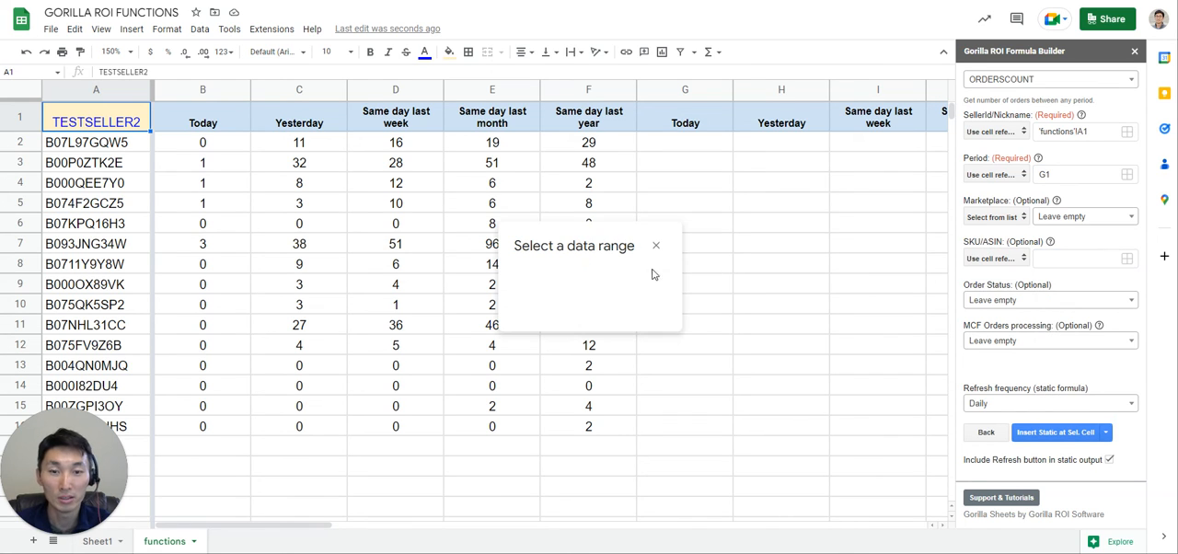
pyautogui.moveTo(105, 150); pyautogui.dragTo(103, 189)
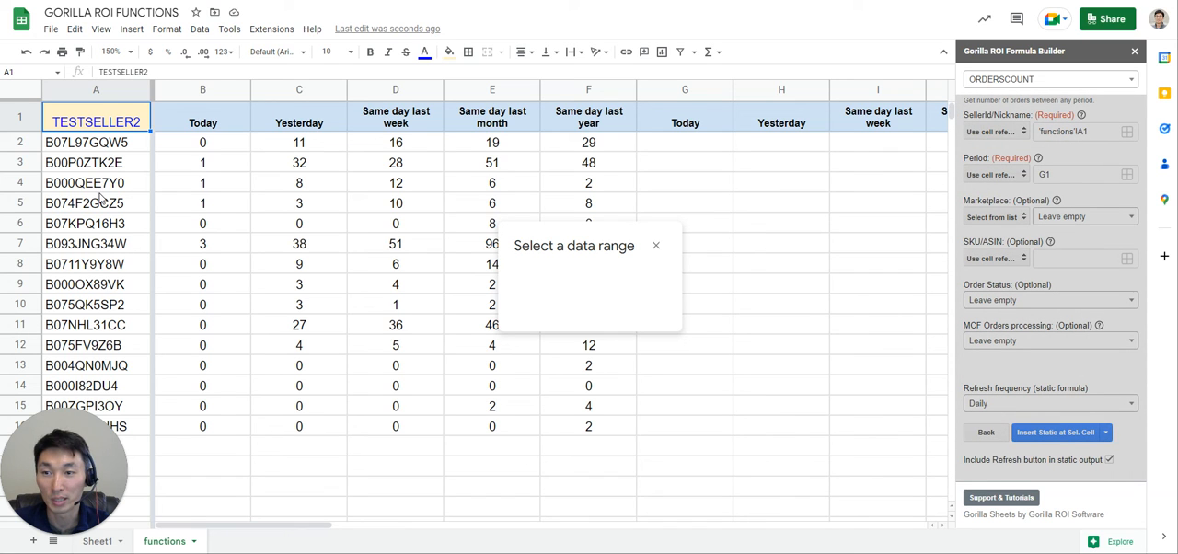
pyautogui.moveTo(135, 426); pyautogui.dragTo(135, 426)
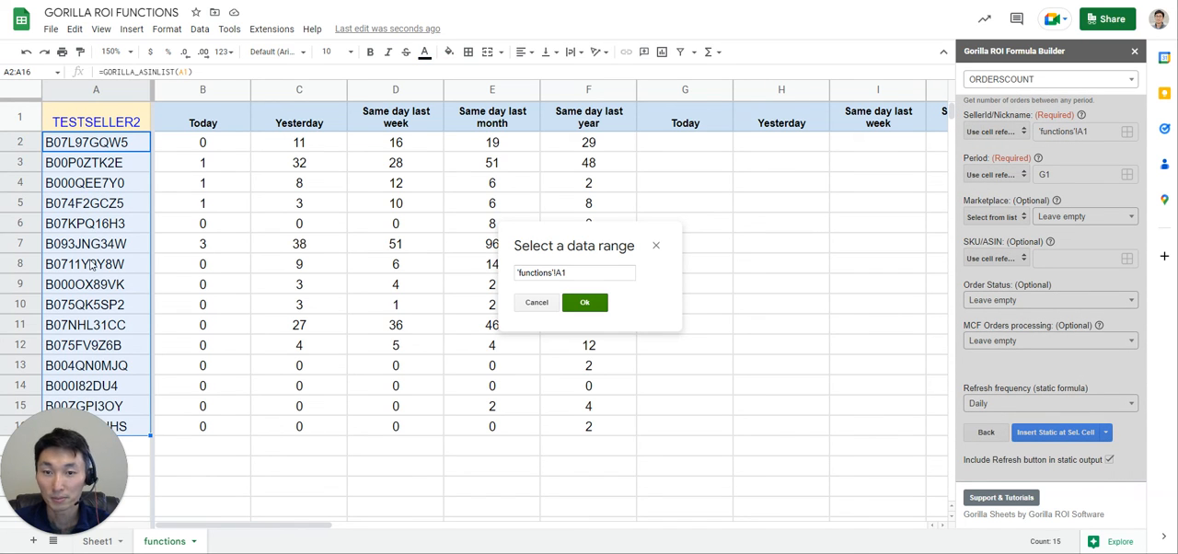
pyautogui.click(585, 303)
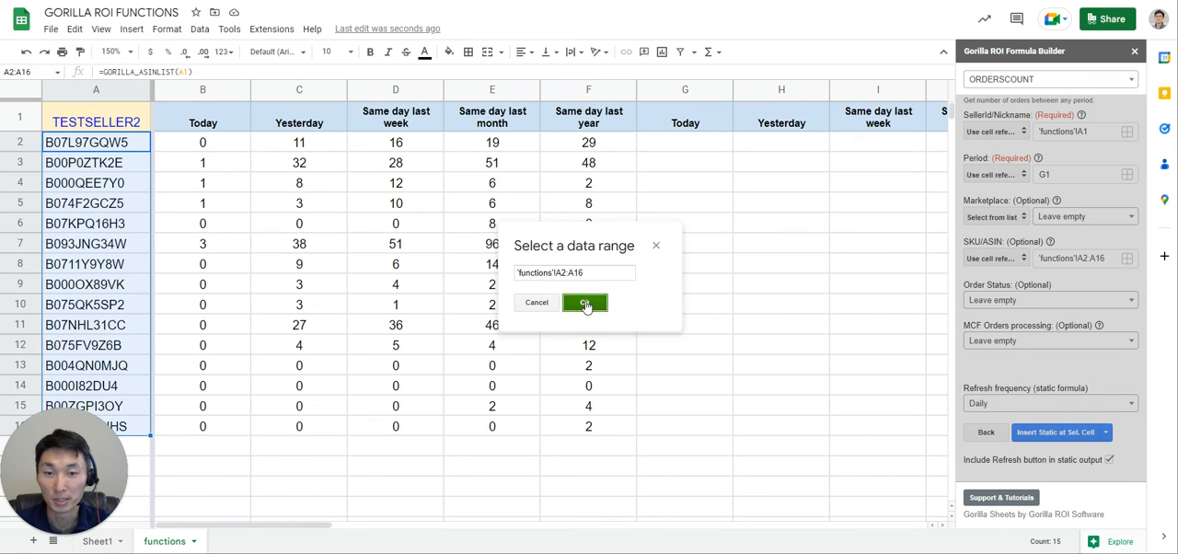
# Replace the builder's SKU/ASIN reference with plain A2:A16, without the sheet name.
pyautogui.click(1093, 260)
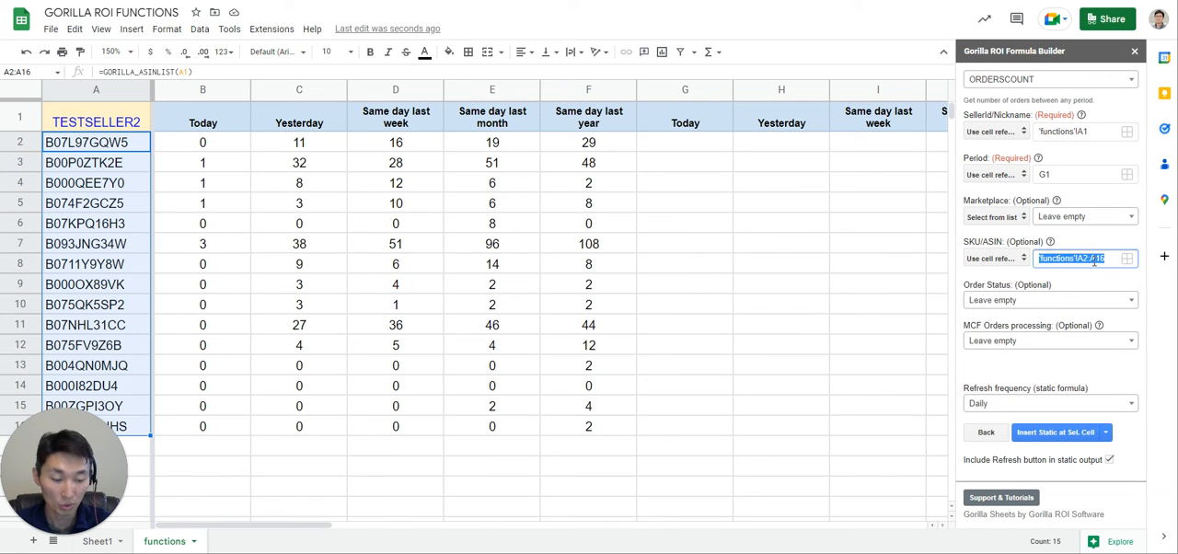
pyautogui.press('BackSpace')
pyautogui.write('A')
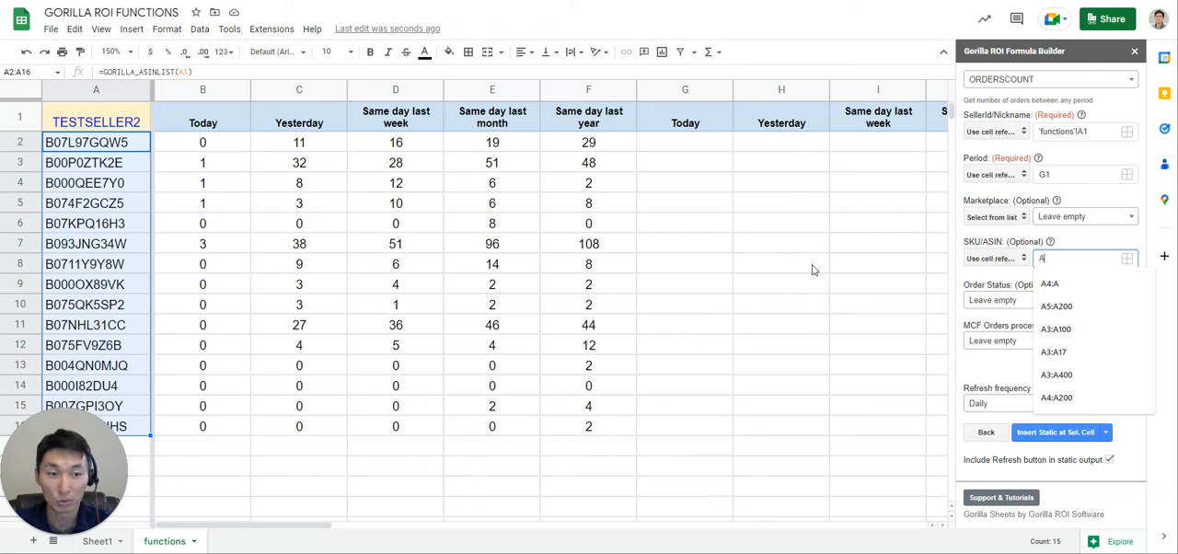
pyautogui.write('2:A16')
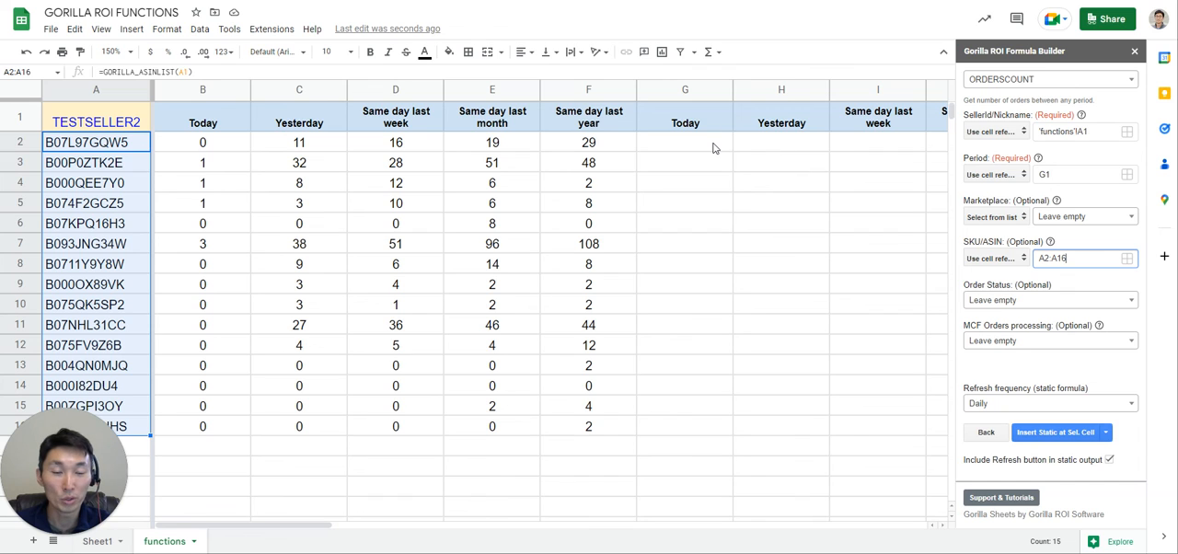
# Insert the ORDERSCOUNT query as static output at G2, without including the Refresh button.
pyautogui.click(713, 147)
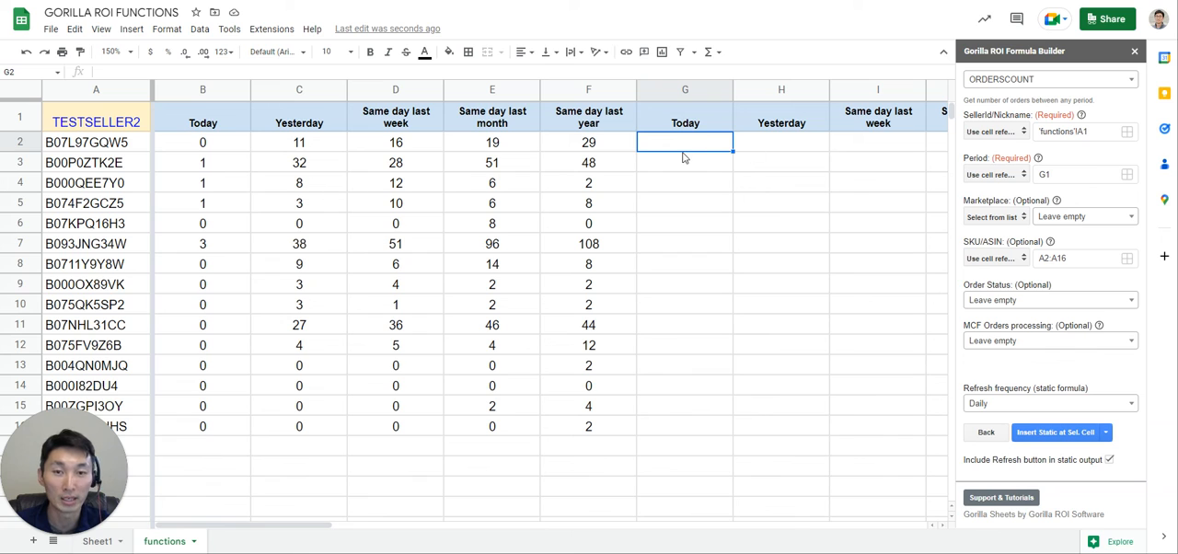
pyautogui.click(1108, 461)
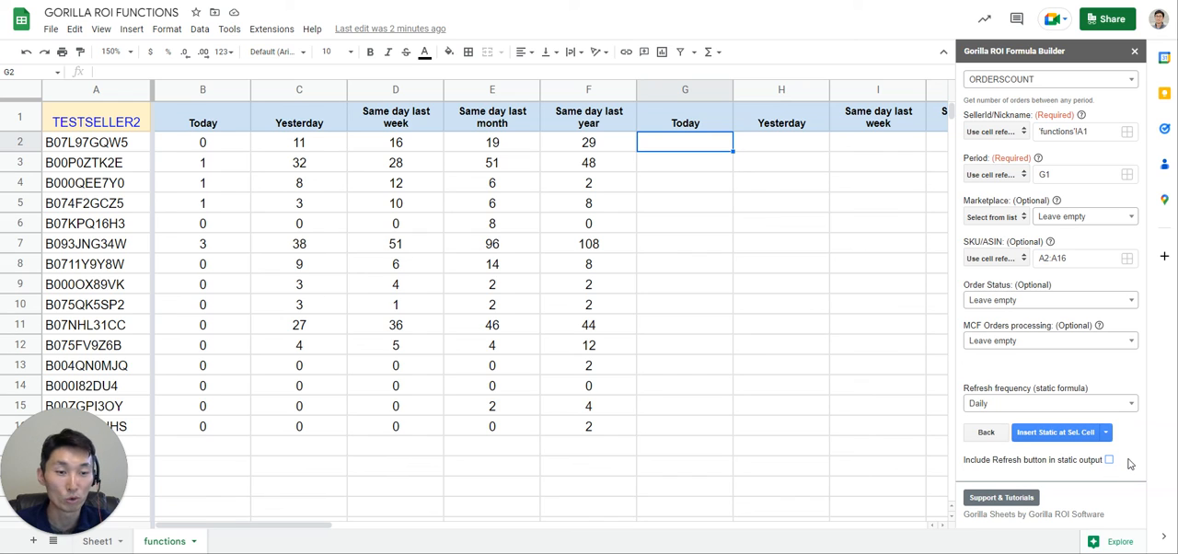
pyautogui.click(1051, 432)
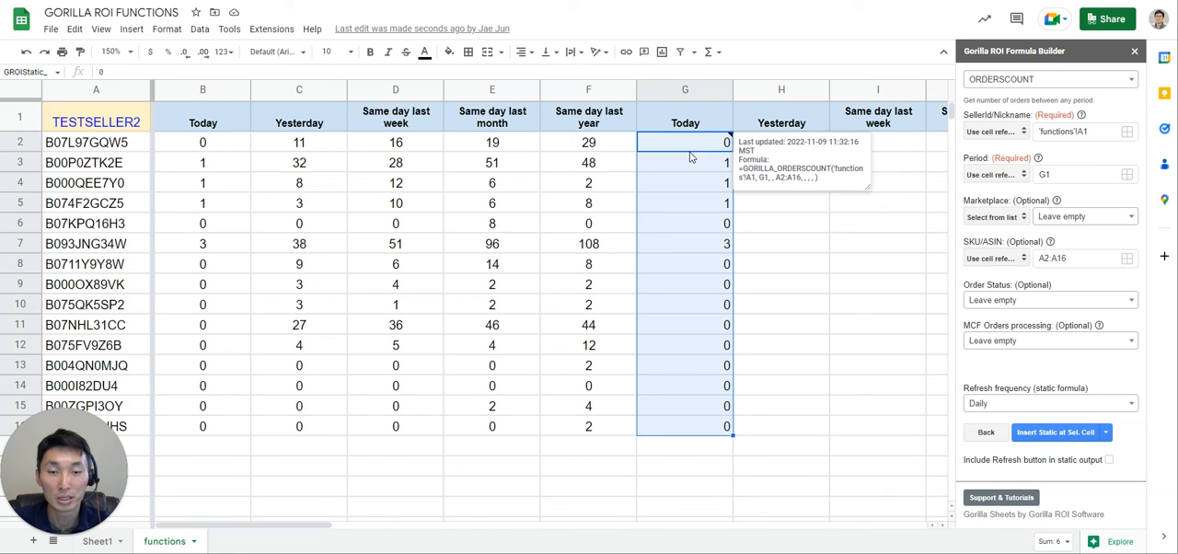
# Compare the static output and its note in column G with the live formula table starting at B2.
pyautogui.click(716, 345)
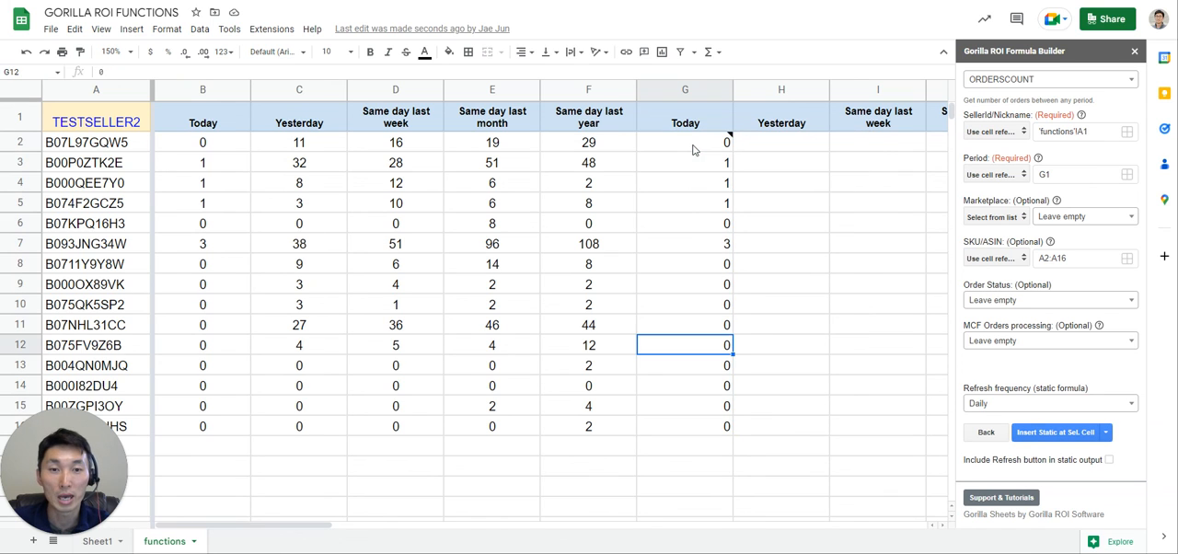
pyautogui.moveTo(692, 372); pyautogui.dragTo(676, 149)
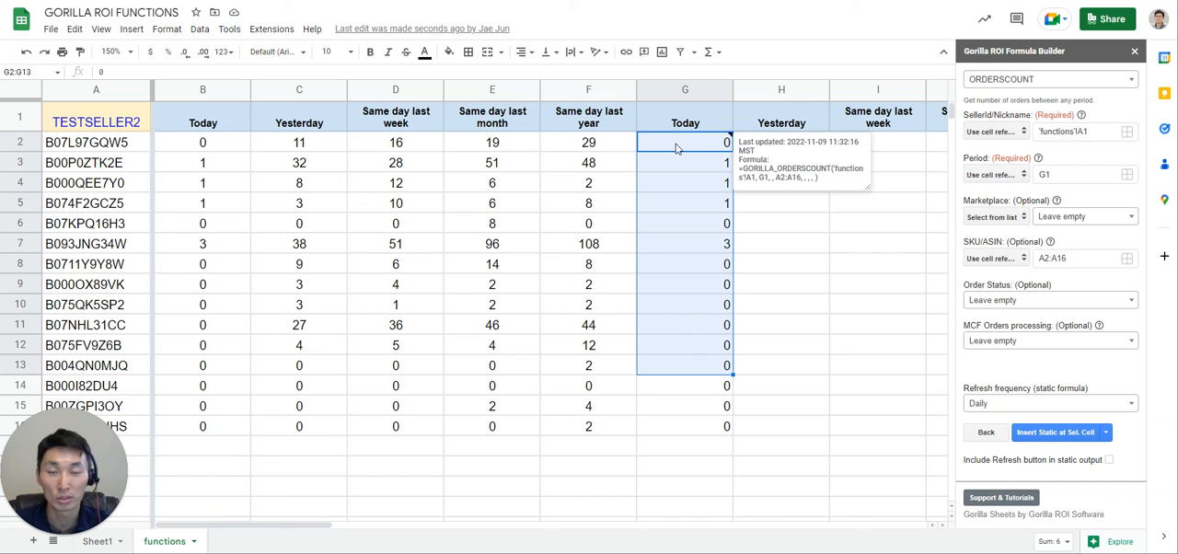
pyautogui.click(678, 152)
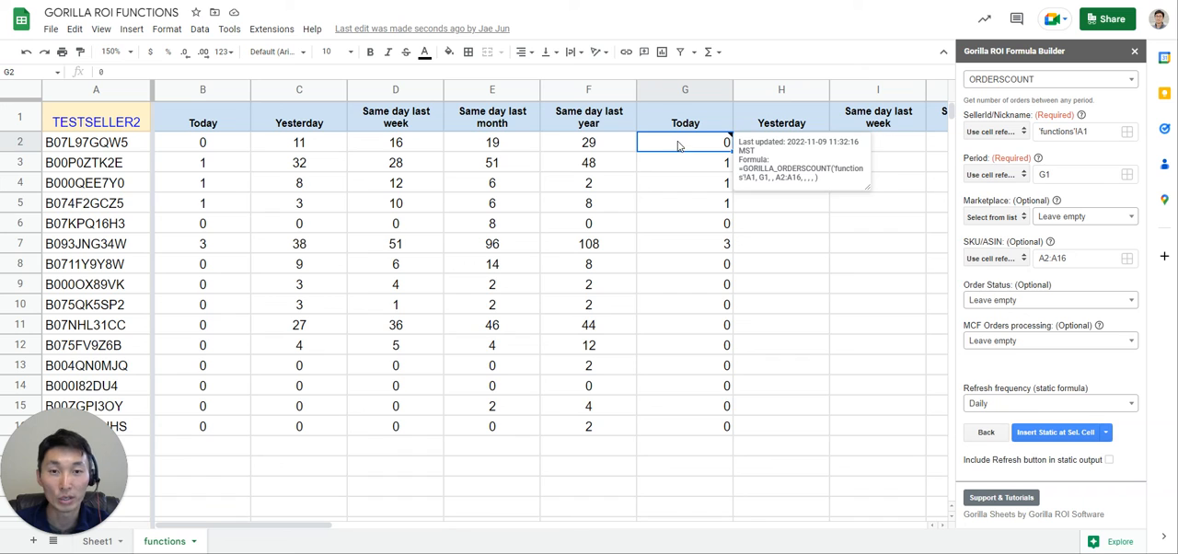
pyautogui.click(185, 147)
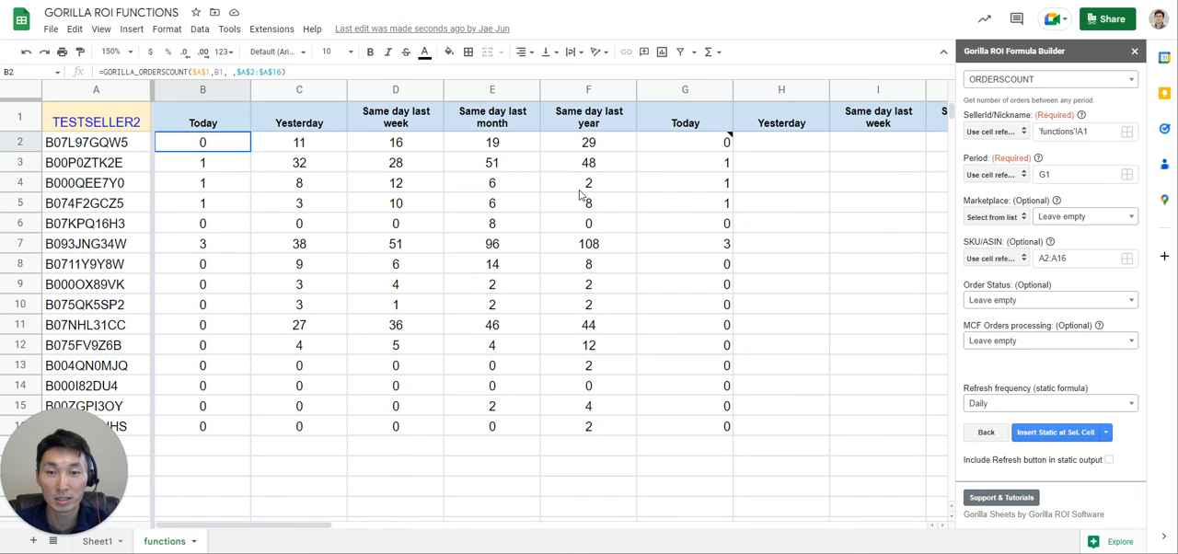
pyautogui.keyDown('shift'); pyautogui.click(568, 322); pyautogui.keyUp('shift')
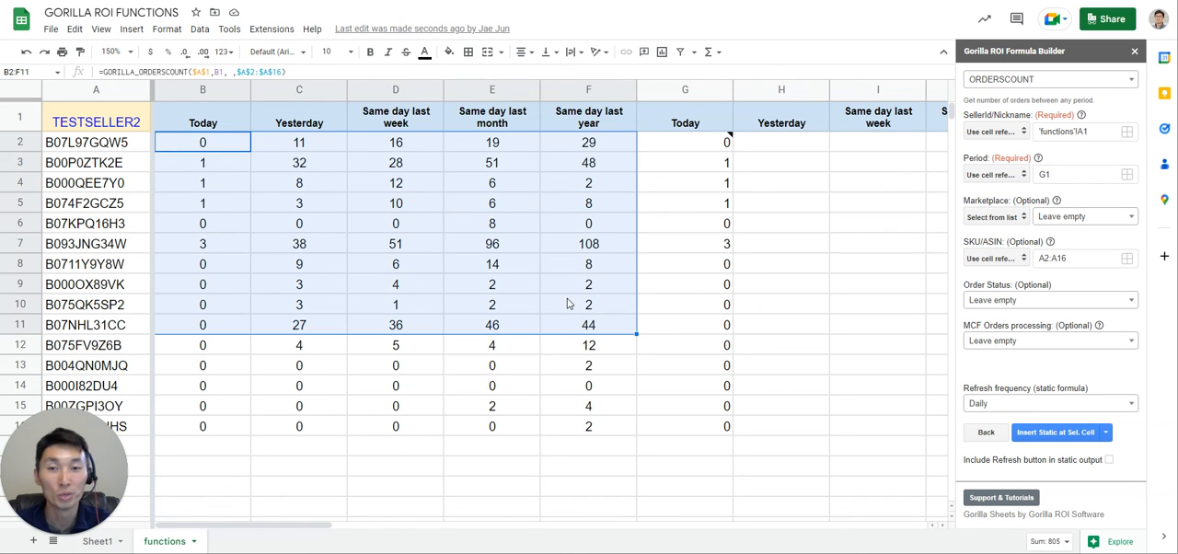
pyautogui.click(530, 225)
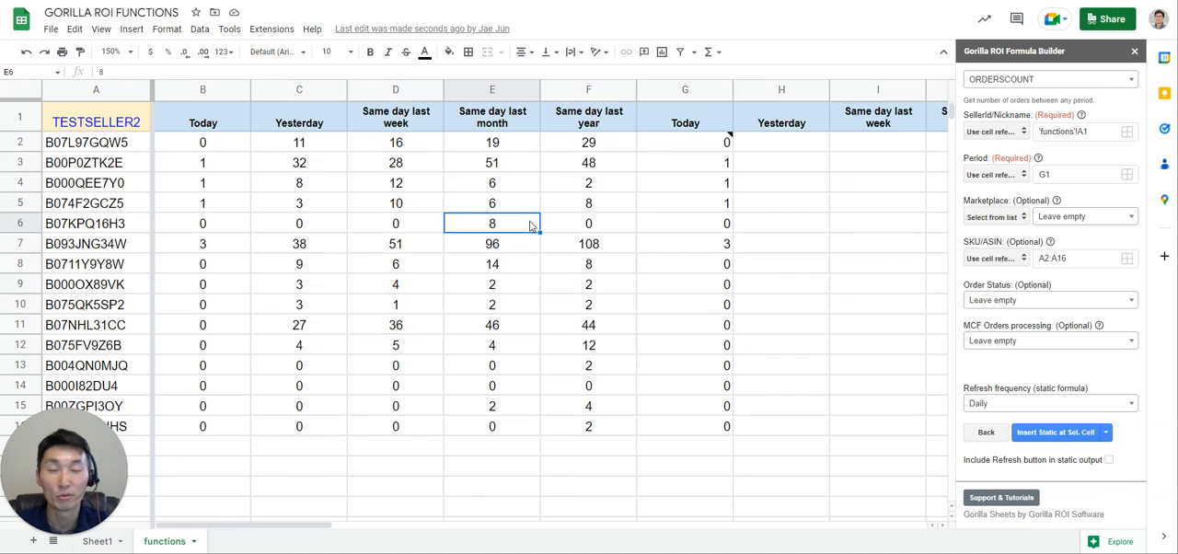